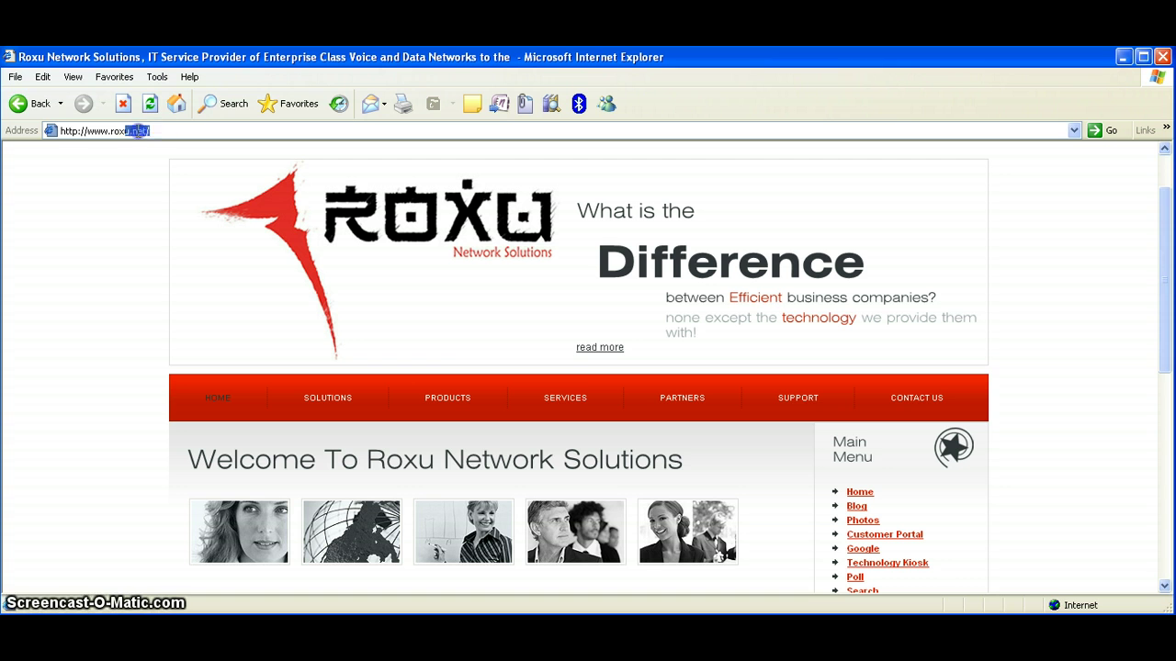
# Replace the Roxu web address with 192.168.1.11 to load the Elastix login page
pyautogui.click(64, 130)
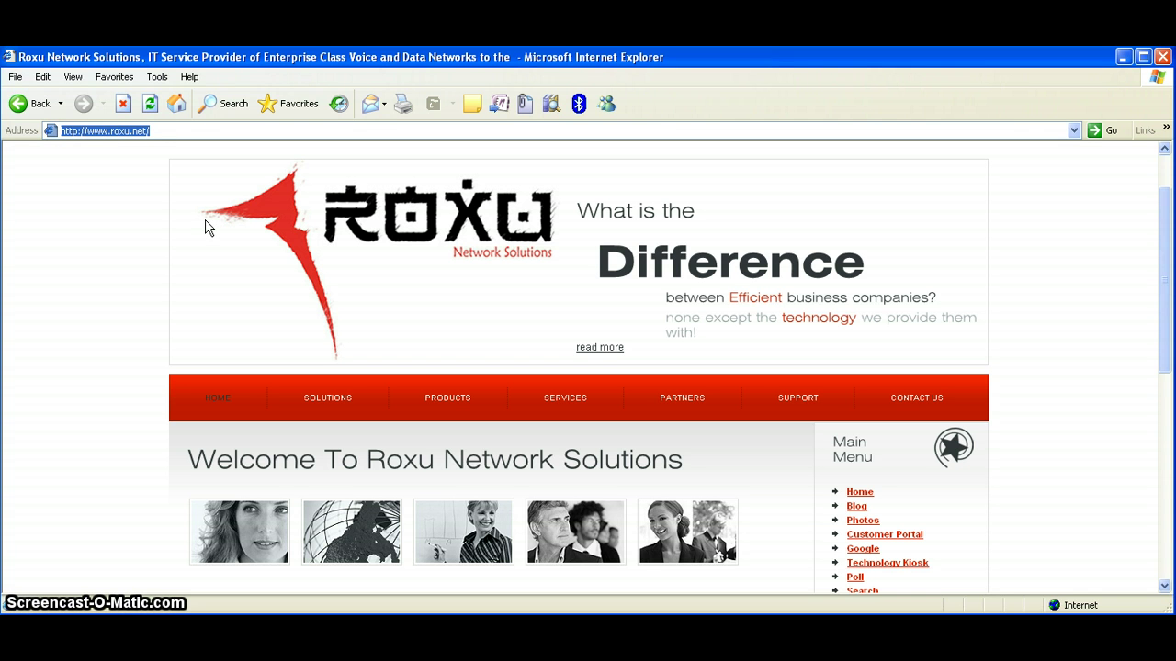
pyautogui.write('192.168.1.11')
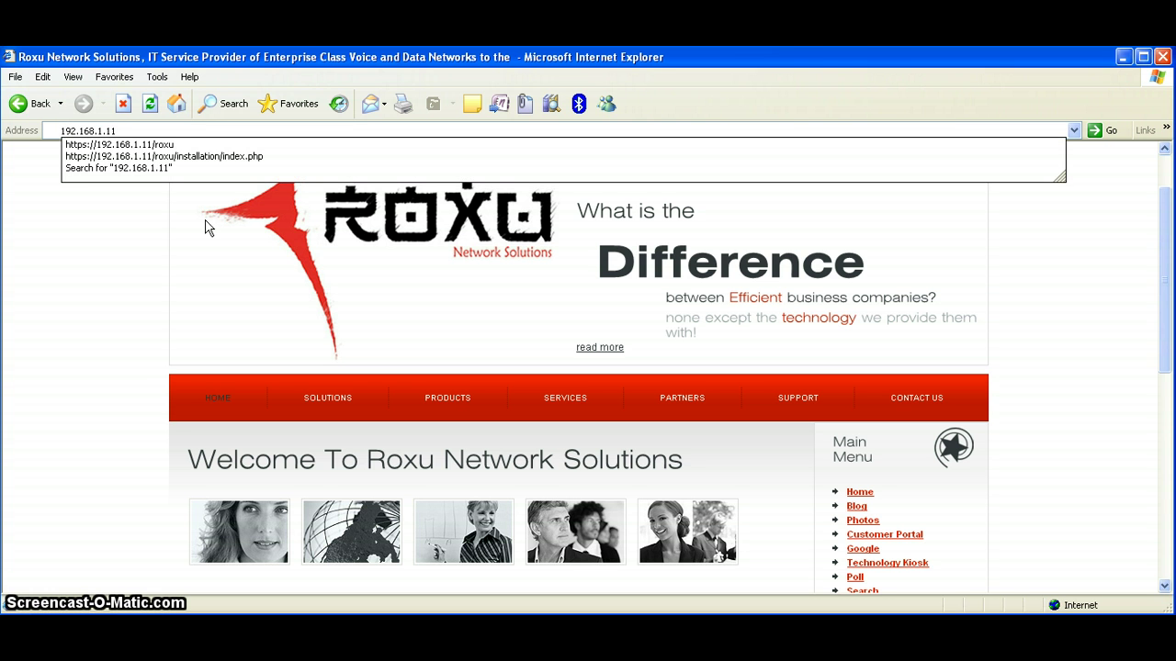
pyautogui.press('Return')
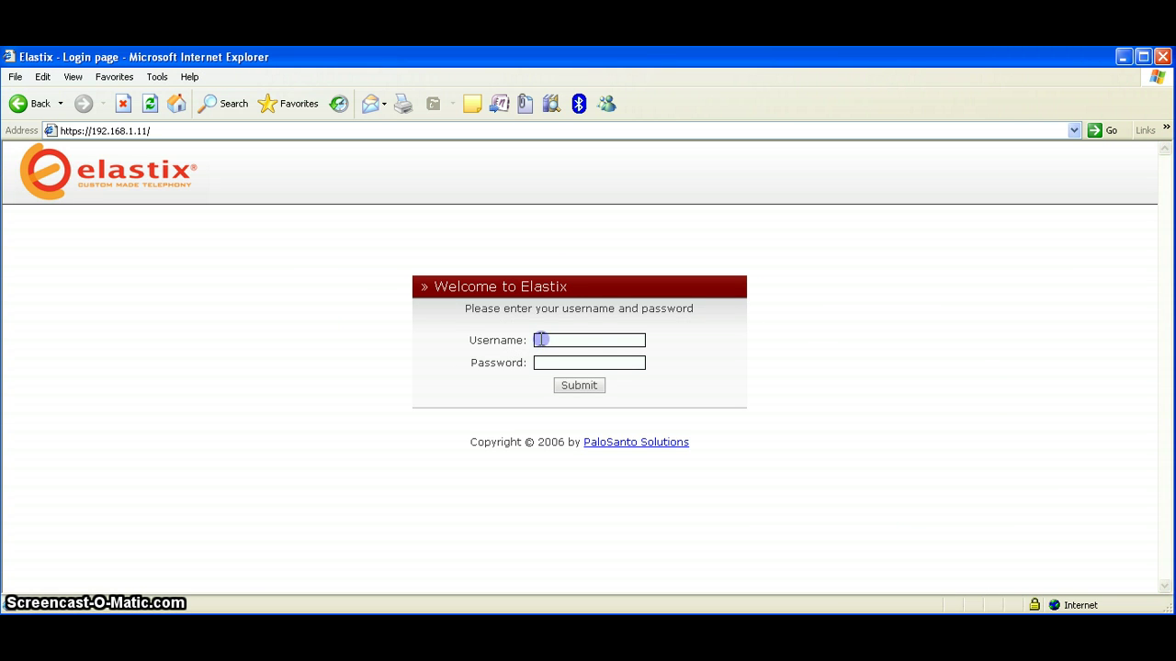
# Sign in to Elastix as admin with the account password
pyautogui.click(540, 340)
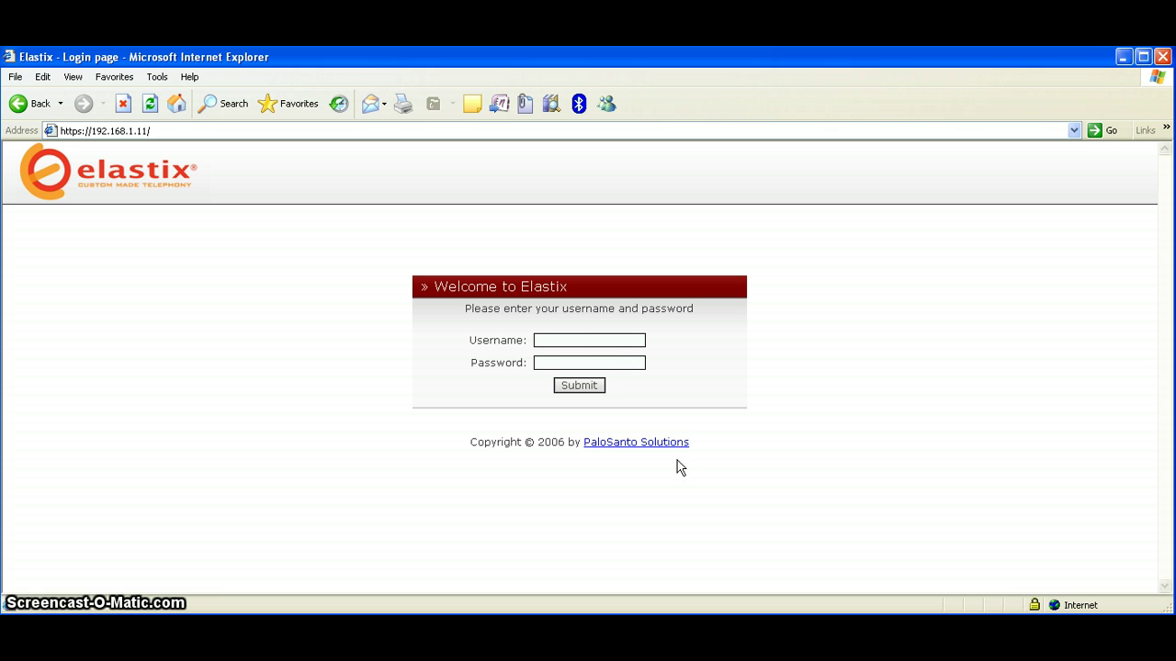
pyautogui.write('admin')
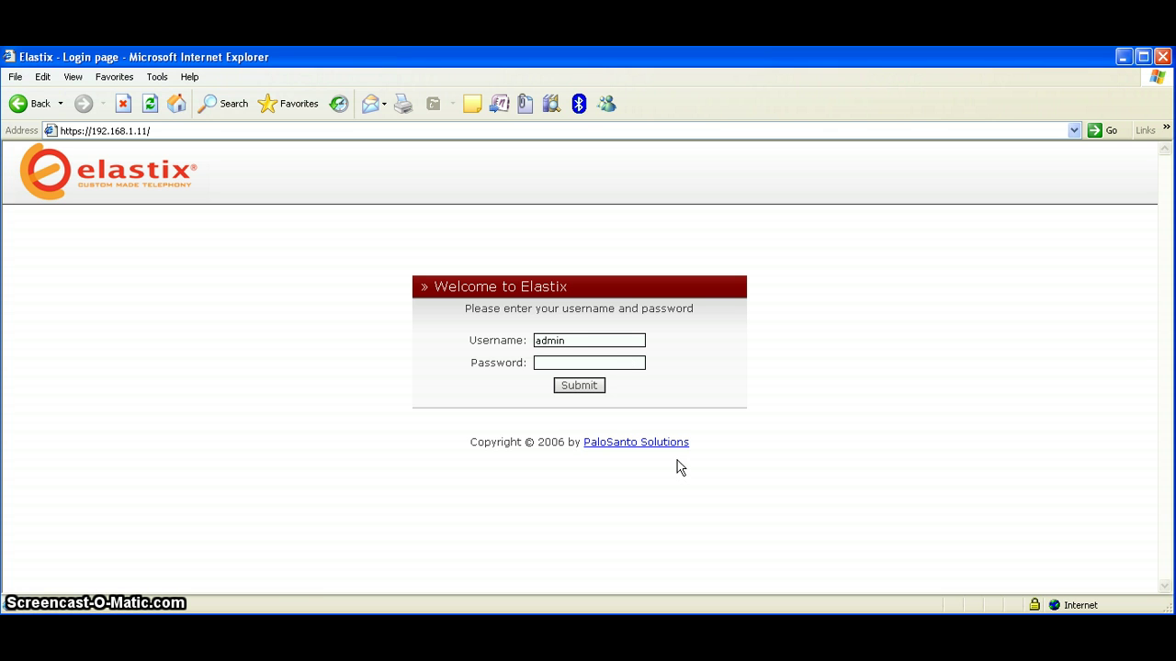
pyautogui.write('*****')
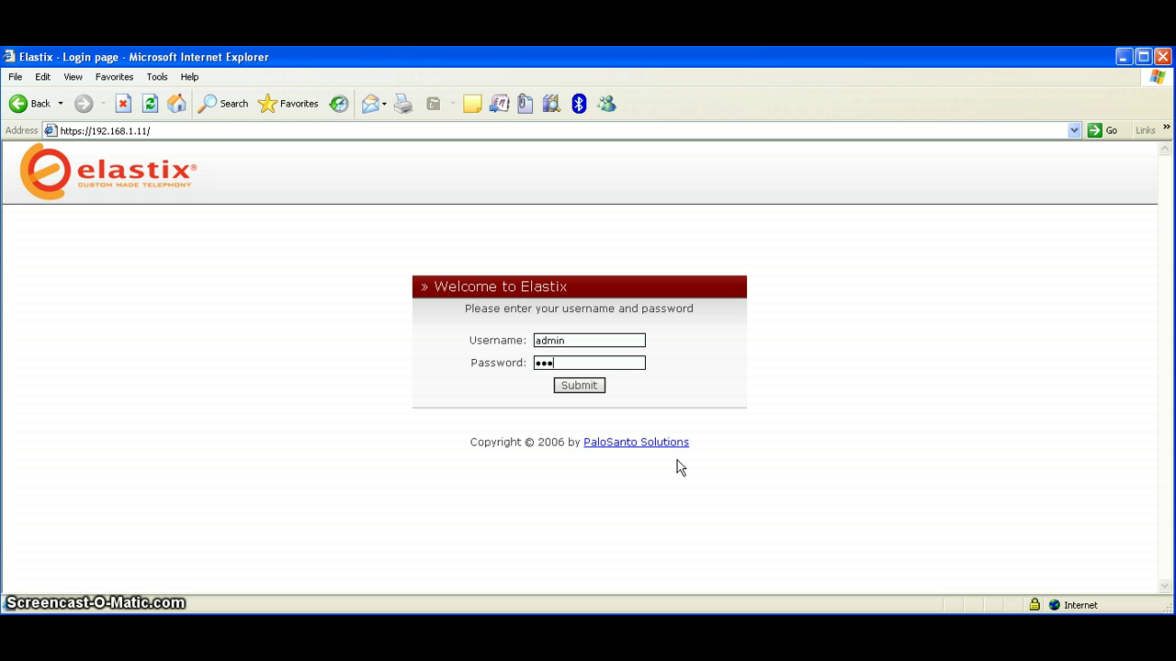
pyautogui.write('**')
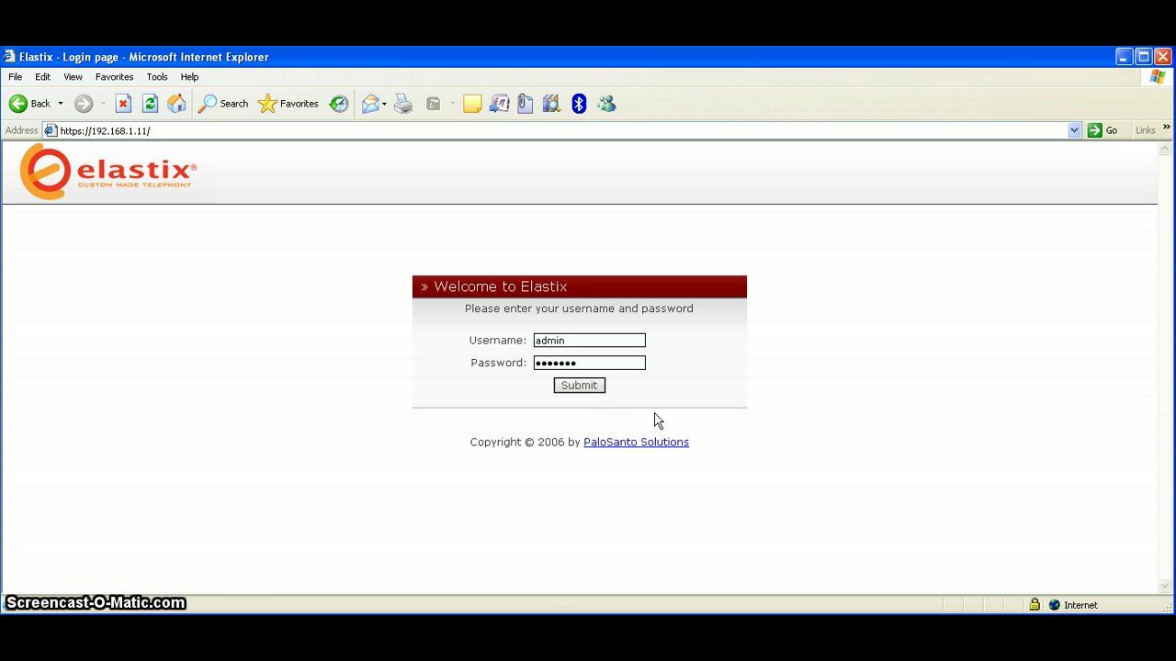
pyautogui.click(594, 387)
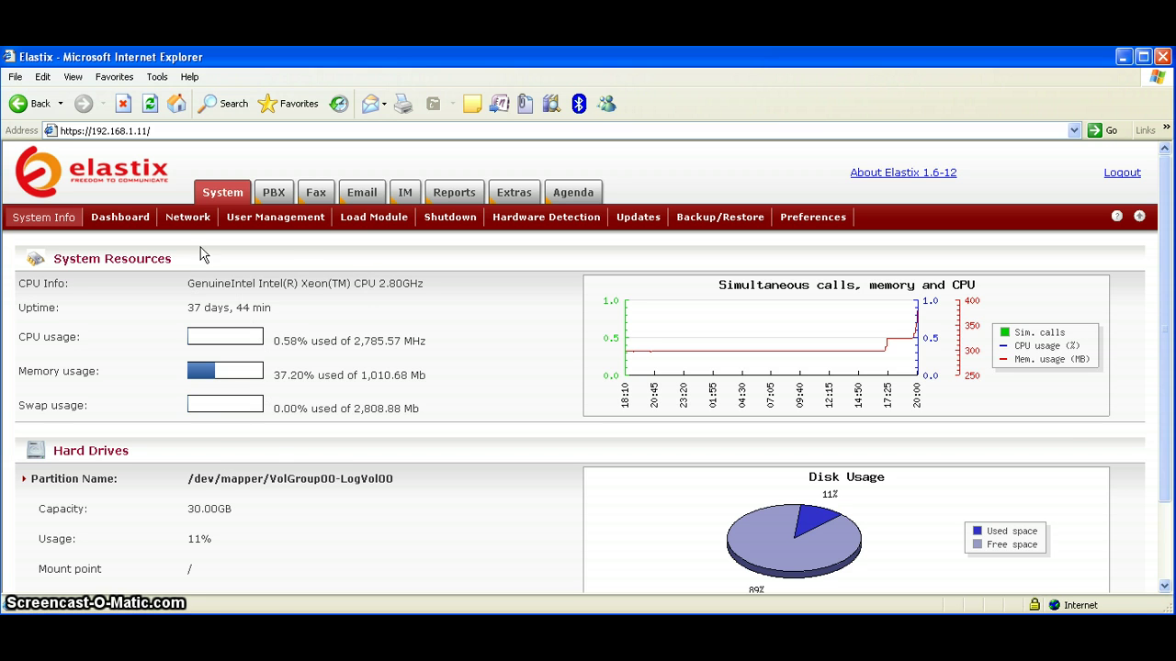
# Visit the Dashboard, Network, User Management, Load Module and Shutdown pages, ending on PBX extensions
pyautogui.click(120, 216)
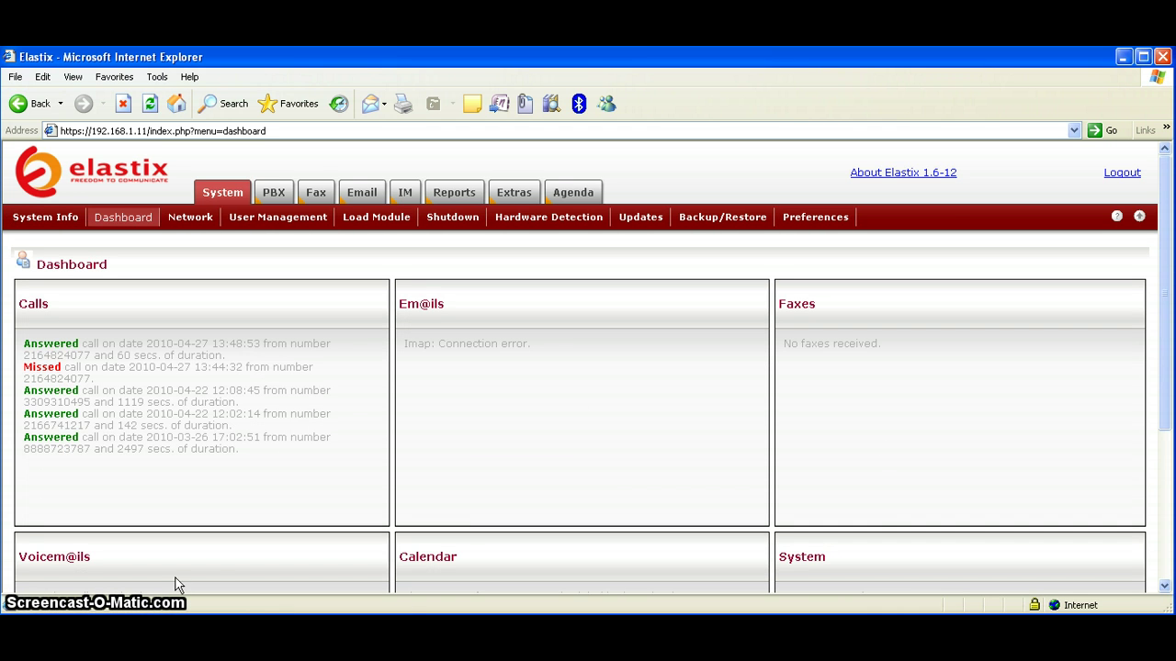
pyautogui.click(190, 220)
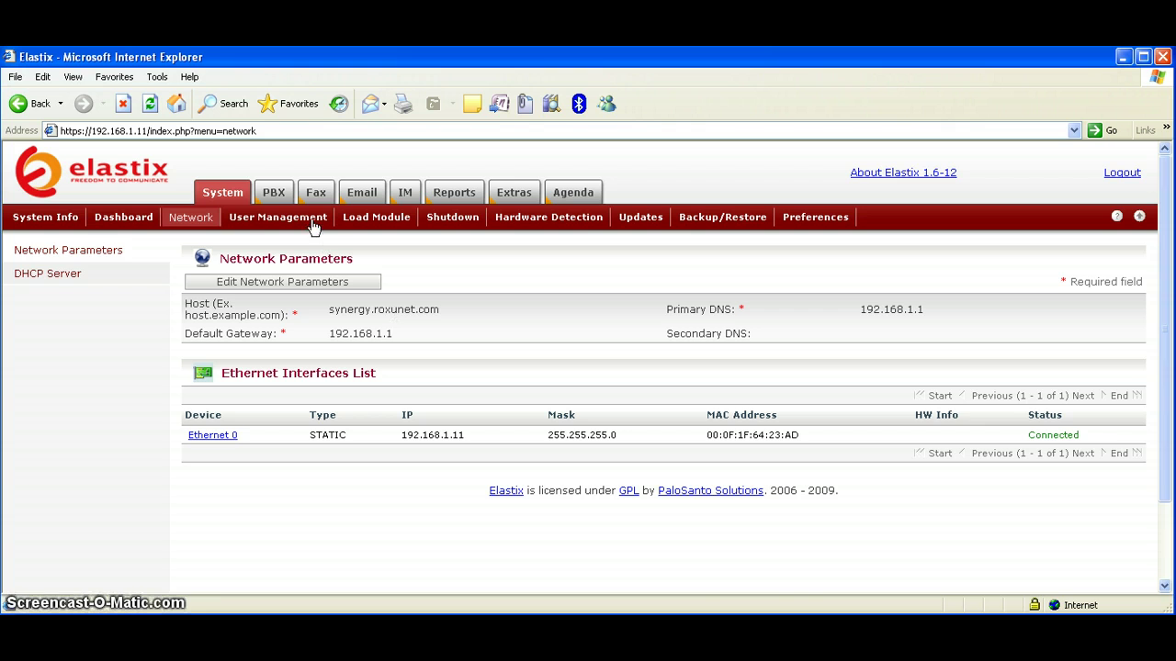
pyautogui.click(277, 217)
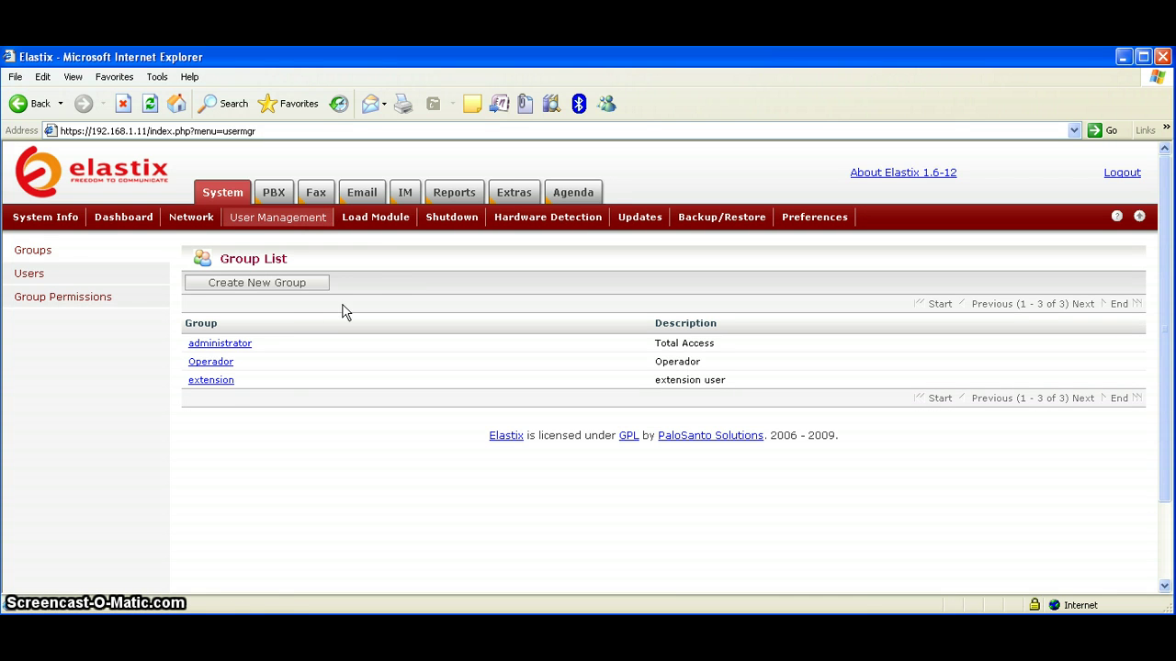
pyautogui.click(384, 223)
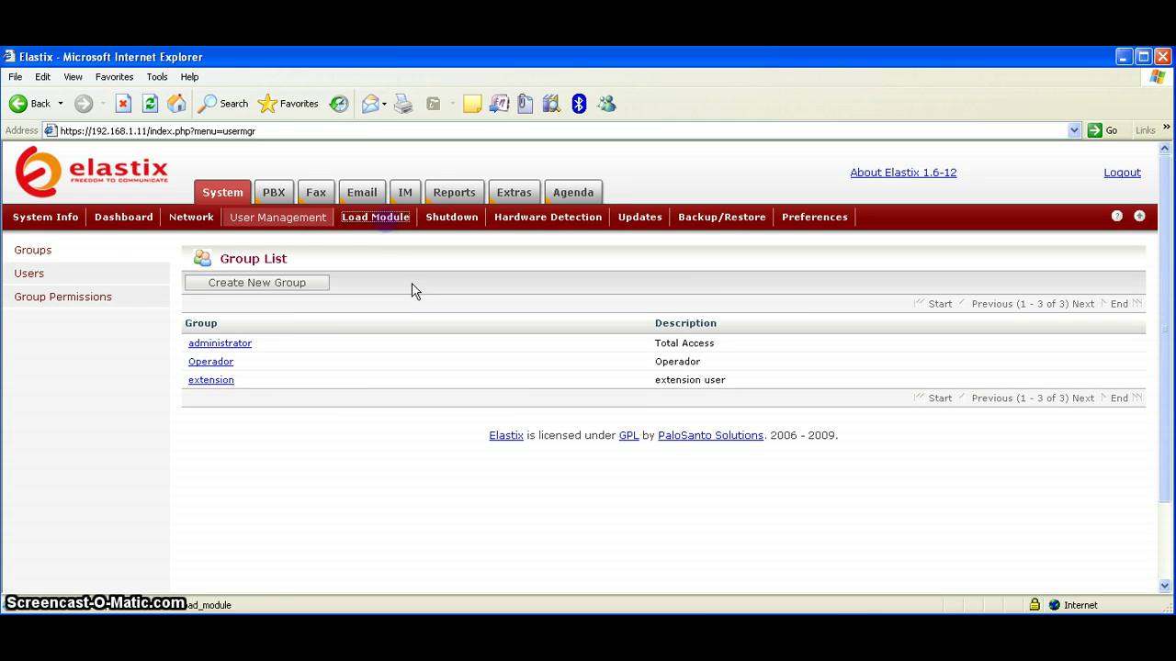
pyautogui.click(446, 221)
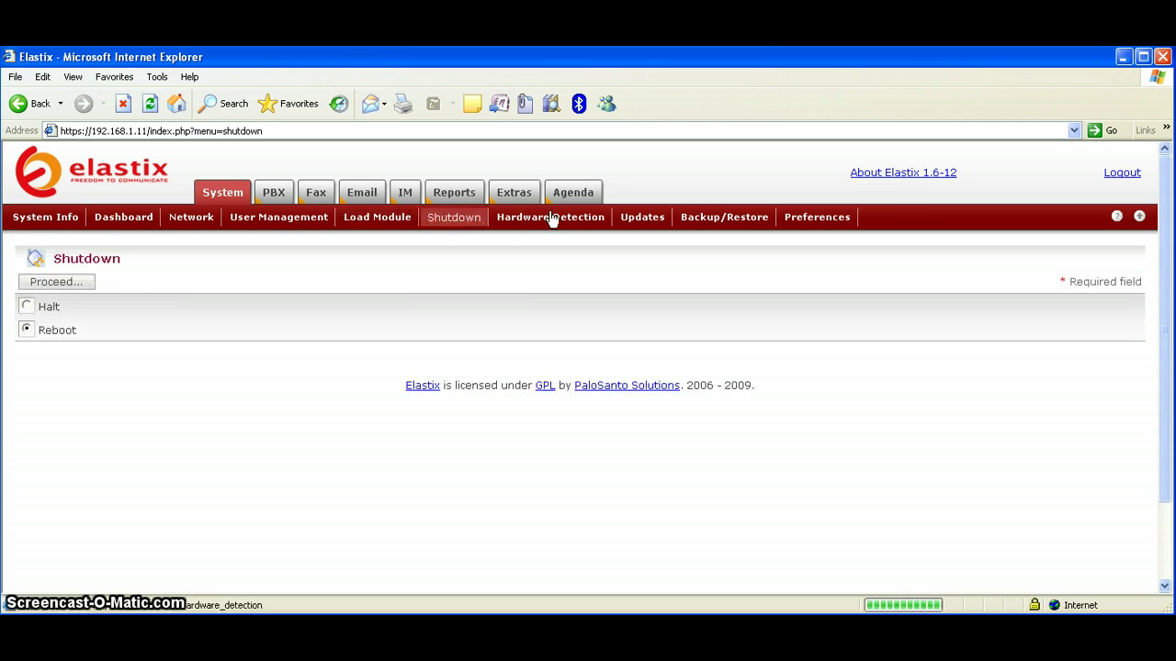
pyautogui.click(274, 193)
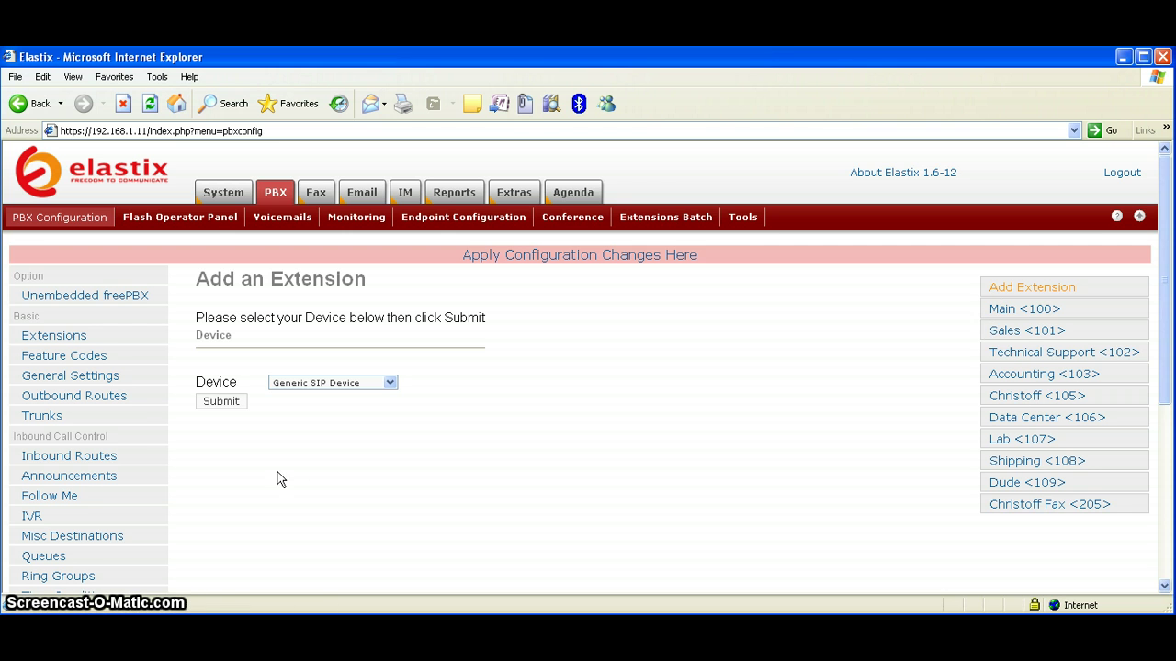
# Scroll through the PBX page and the Feature Codes list
pyautogui.scroll(-5, 183, 443)
pyautogui.scroll(5, 183, 440)
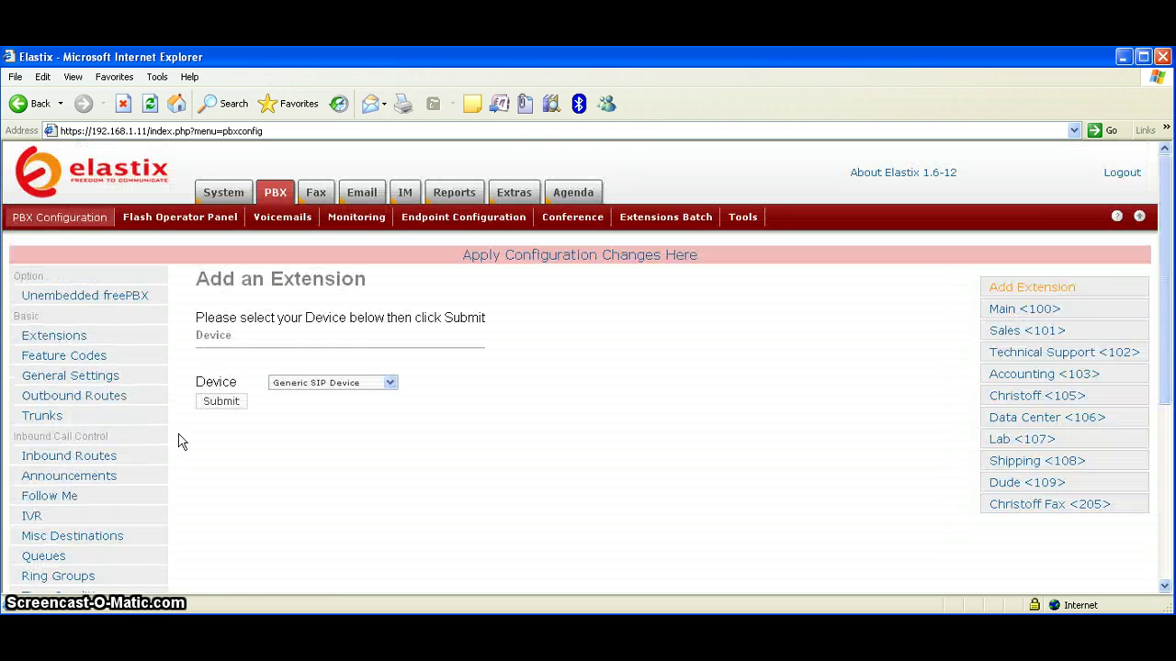
pyautogui.click(67, 359)
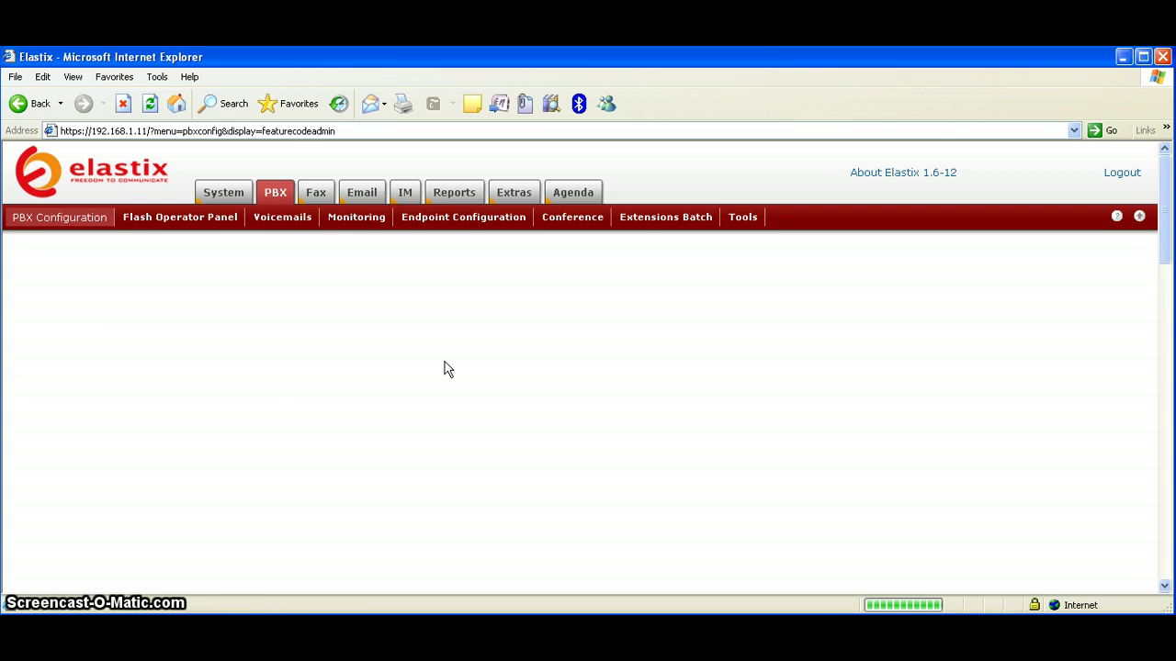
pyautogui.scroll(-10, 444, 368)
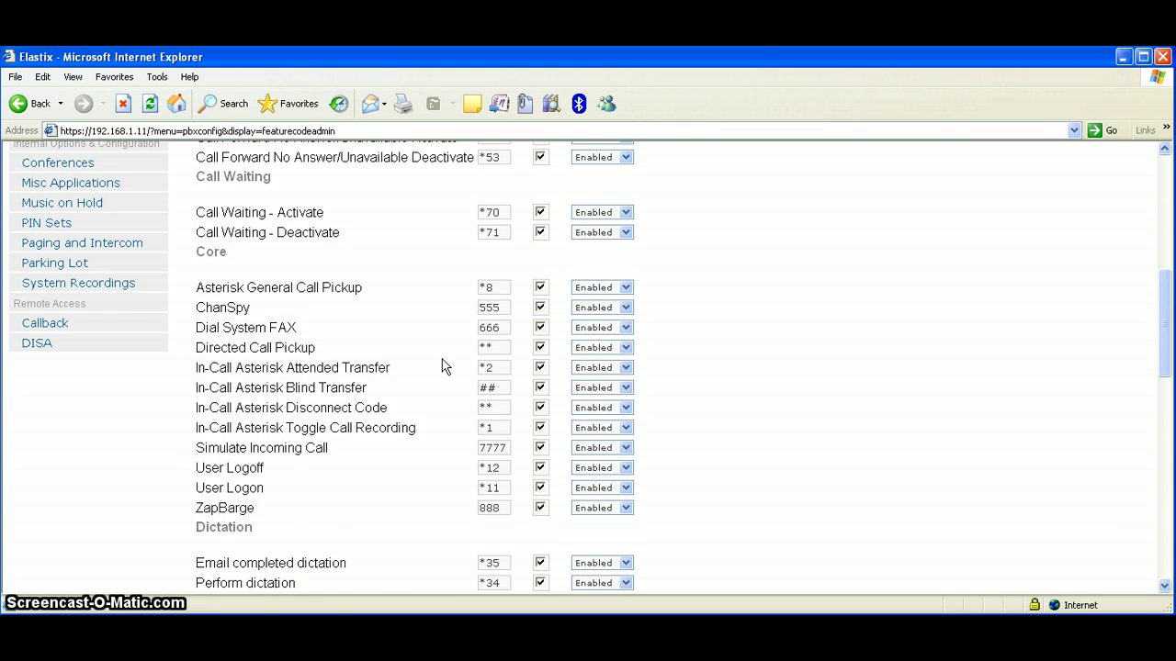
pyautogui.scroll(5, 442, 367)
pyautogui.scroll(-12, 440, 367)
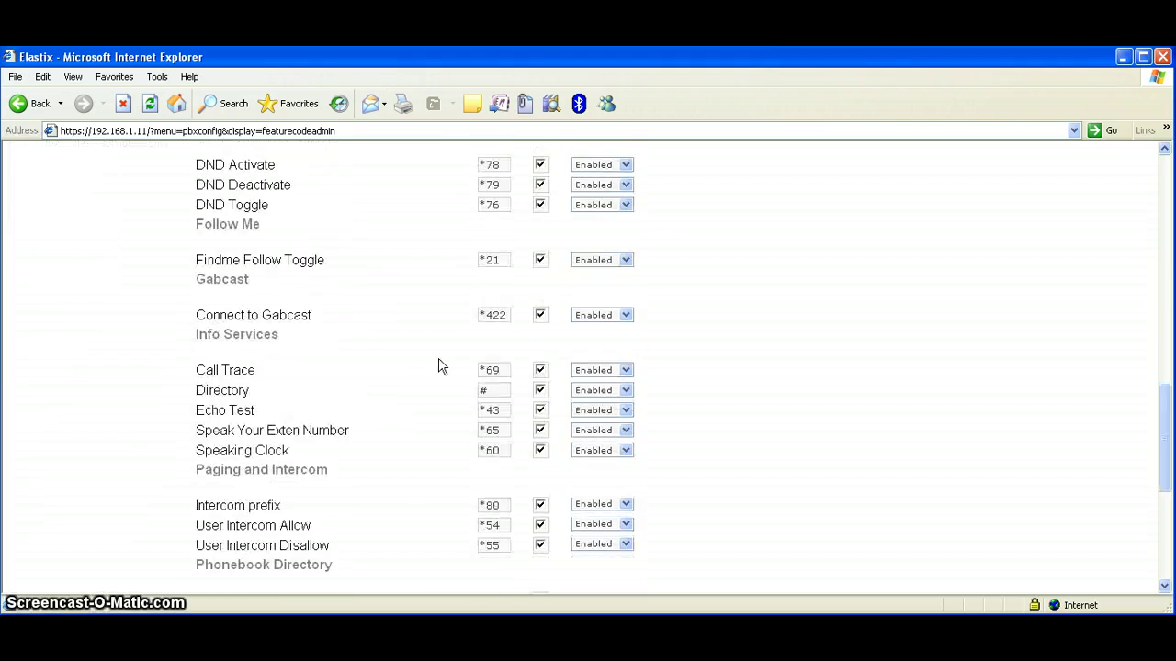
pyautogui.scroll(15, 438, 367)
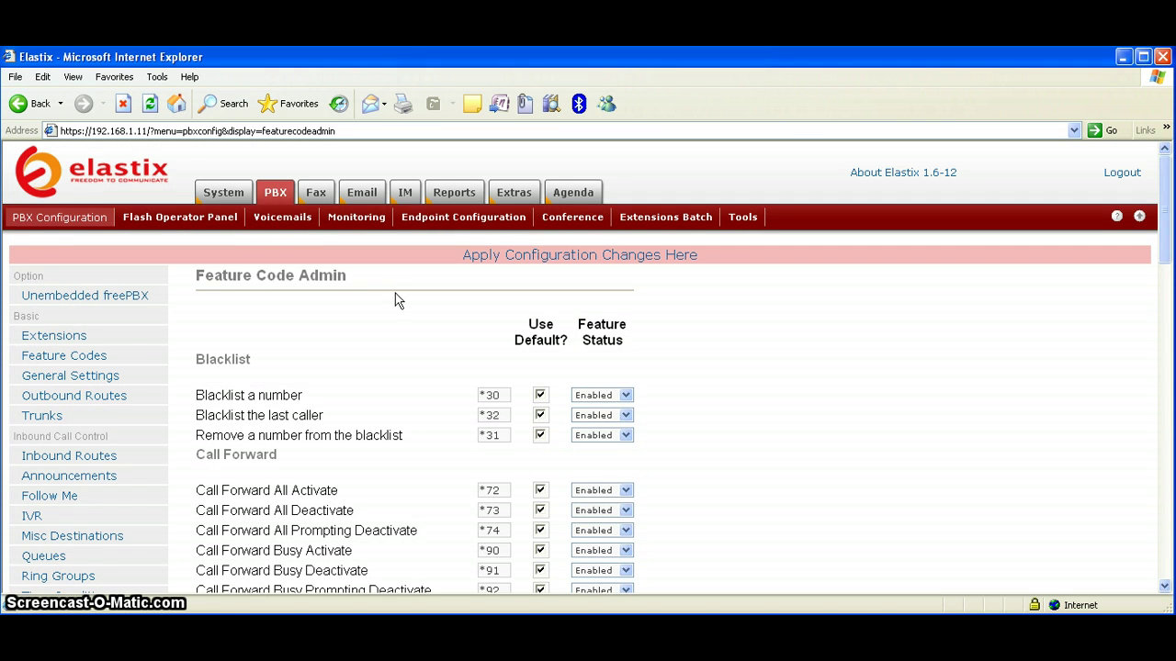
# View the Flash Operator Panel with nonsecure items allowed, then the 28 Apr 2010 voicemail list
pyautogui.click(275, 219)
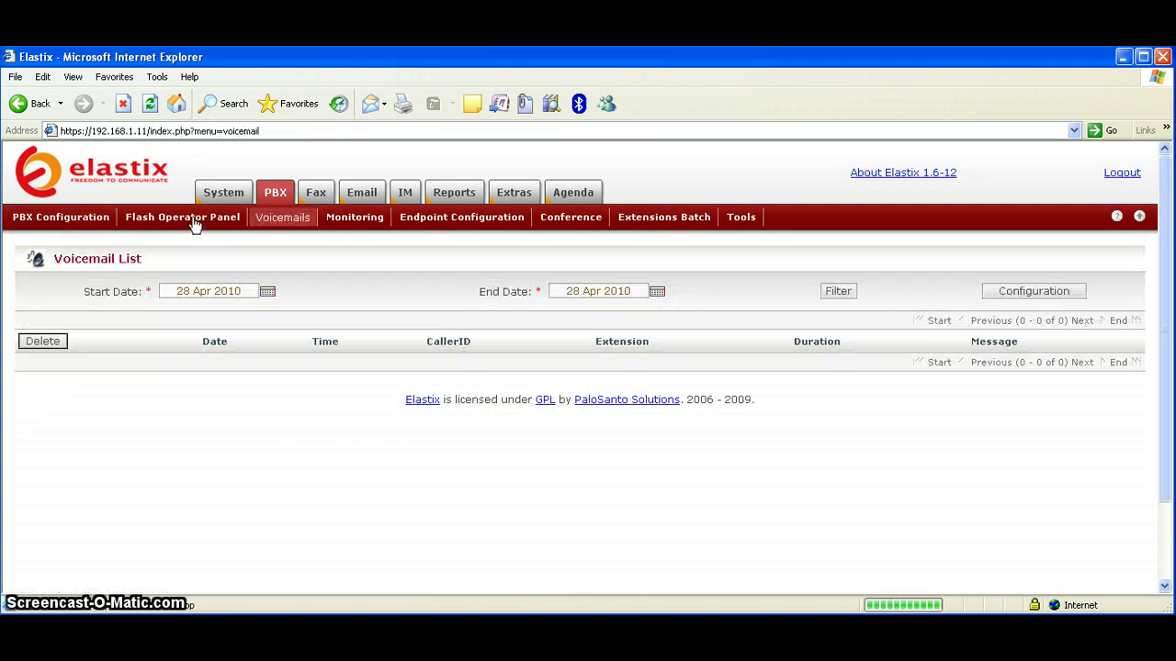
pyautogui.click(194, 220)
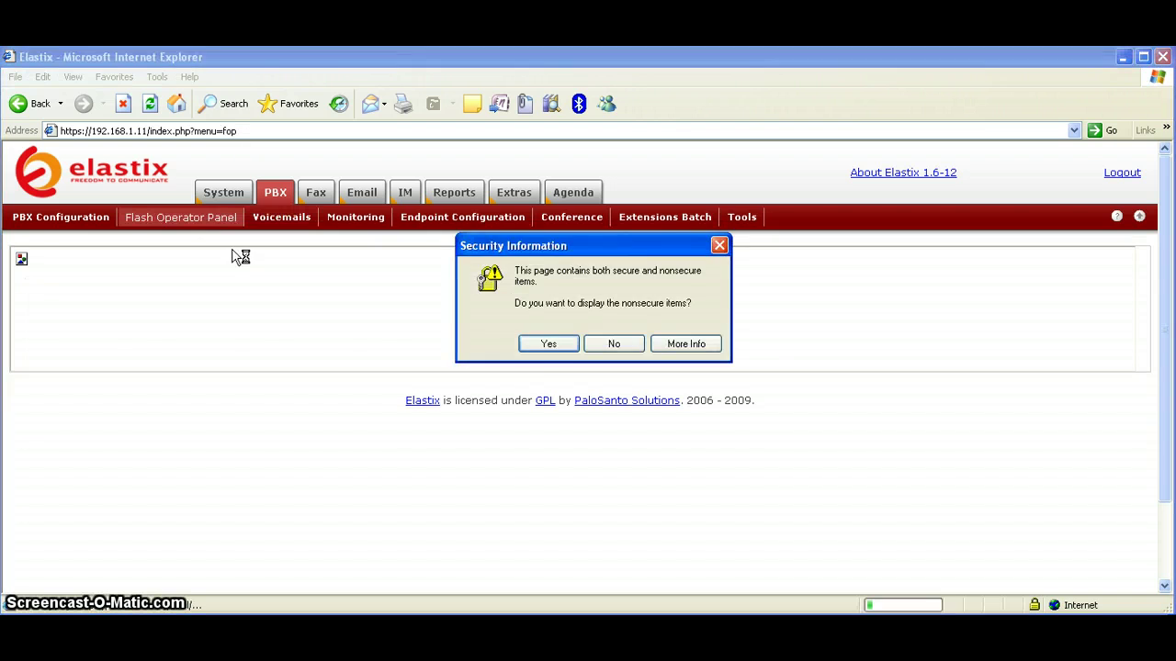
pyautogui.click(546, 343)
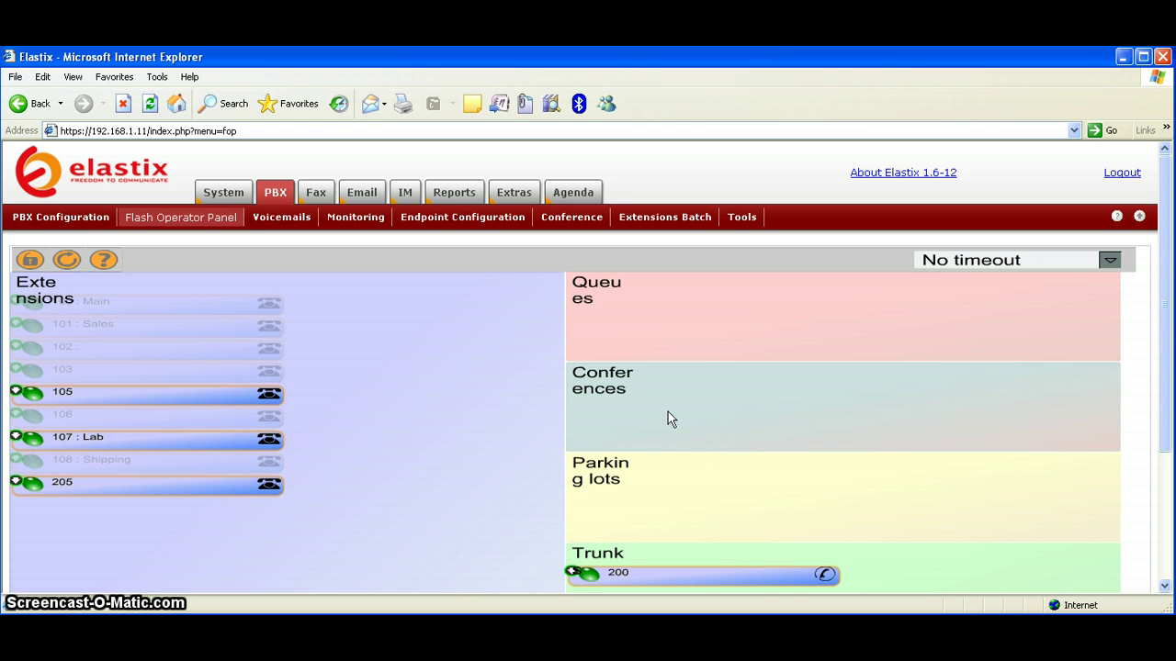
pyautogui.click(299, 218)
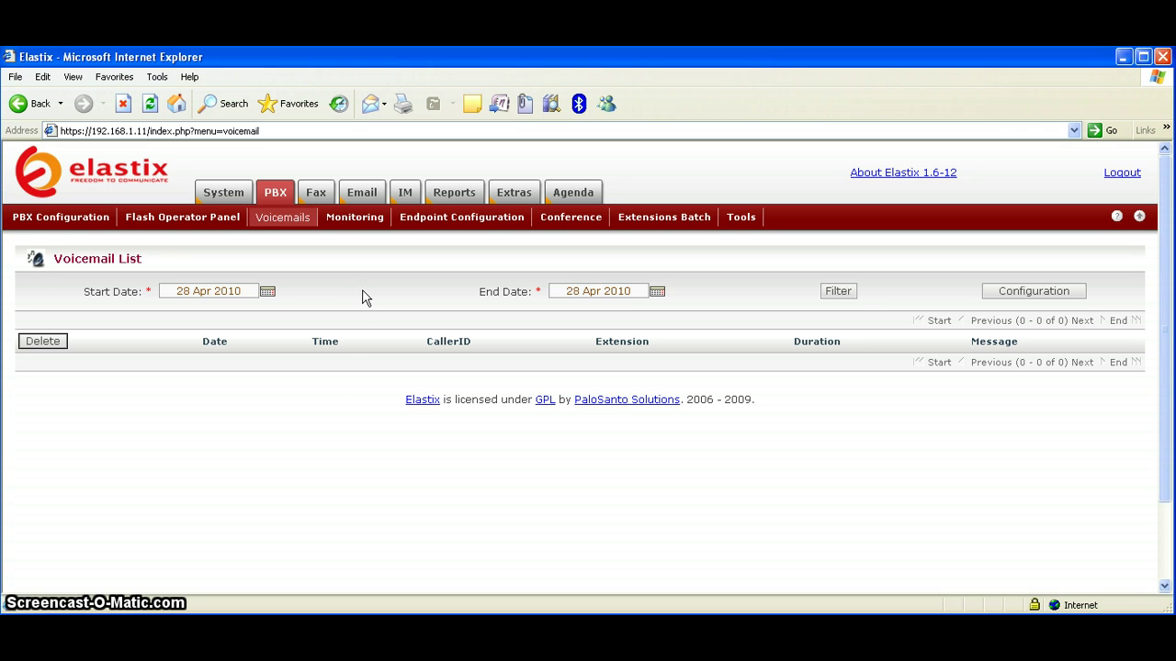
# Step through the Monitoring, Endpoint Configuration, Conference and Extensions Batch pages, then enter the Fax section
pyautogui.click(359, 226)
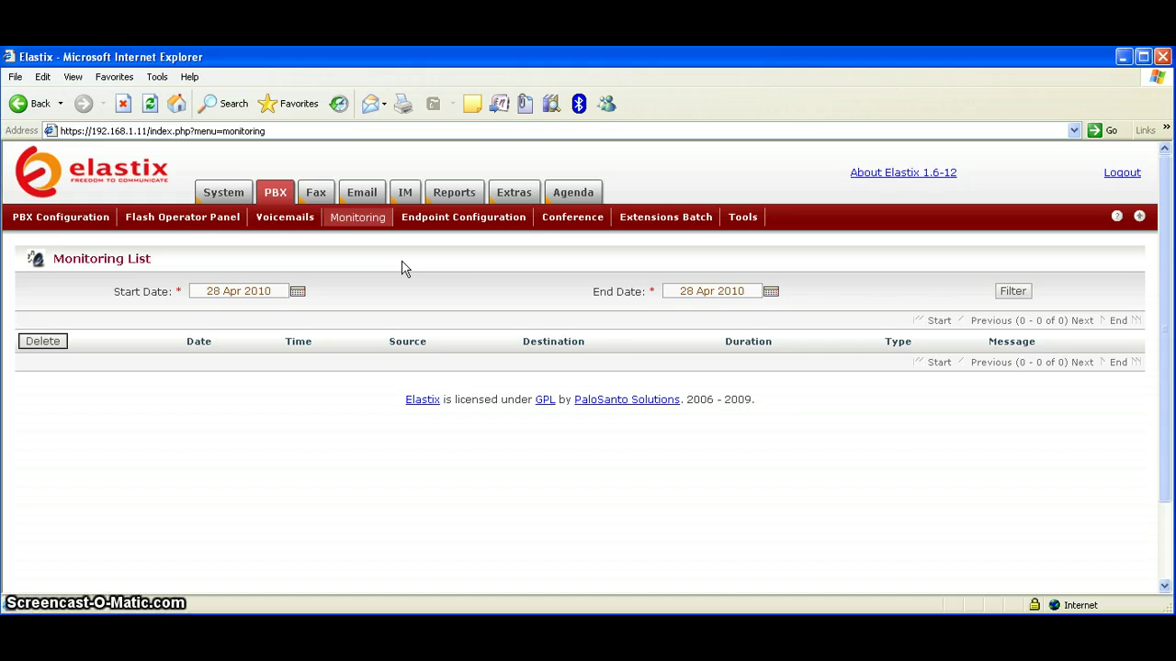
pyautogui.click(477, 226)
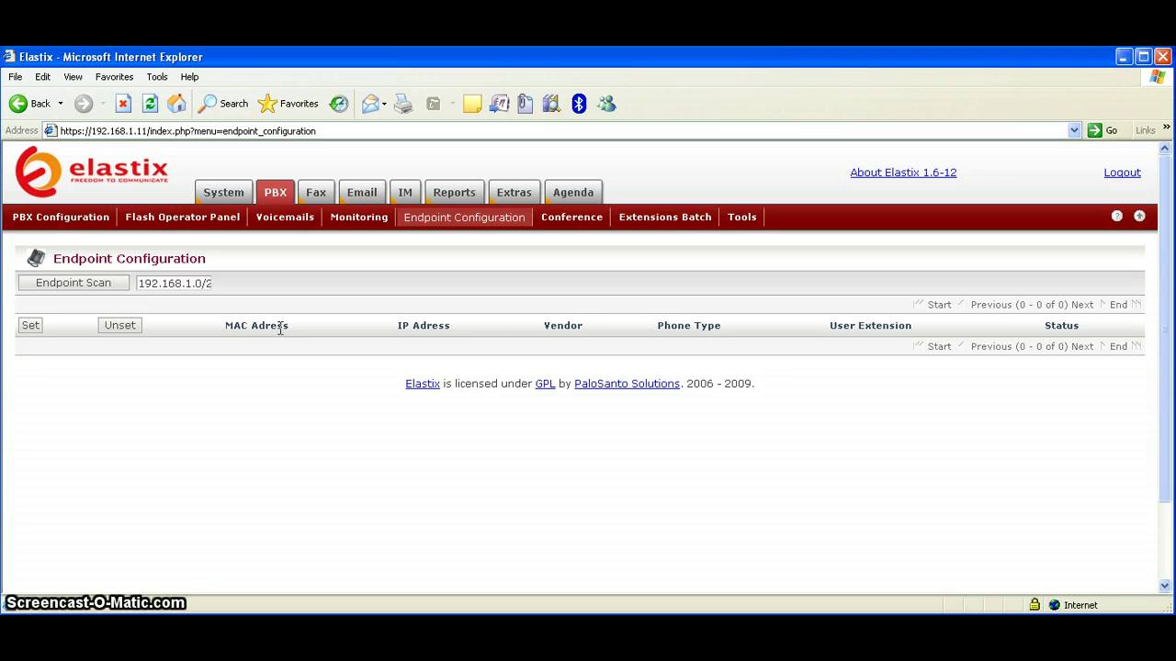
pyautogui.click(581, 222)
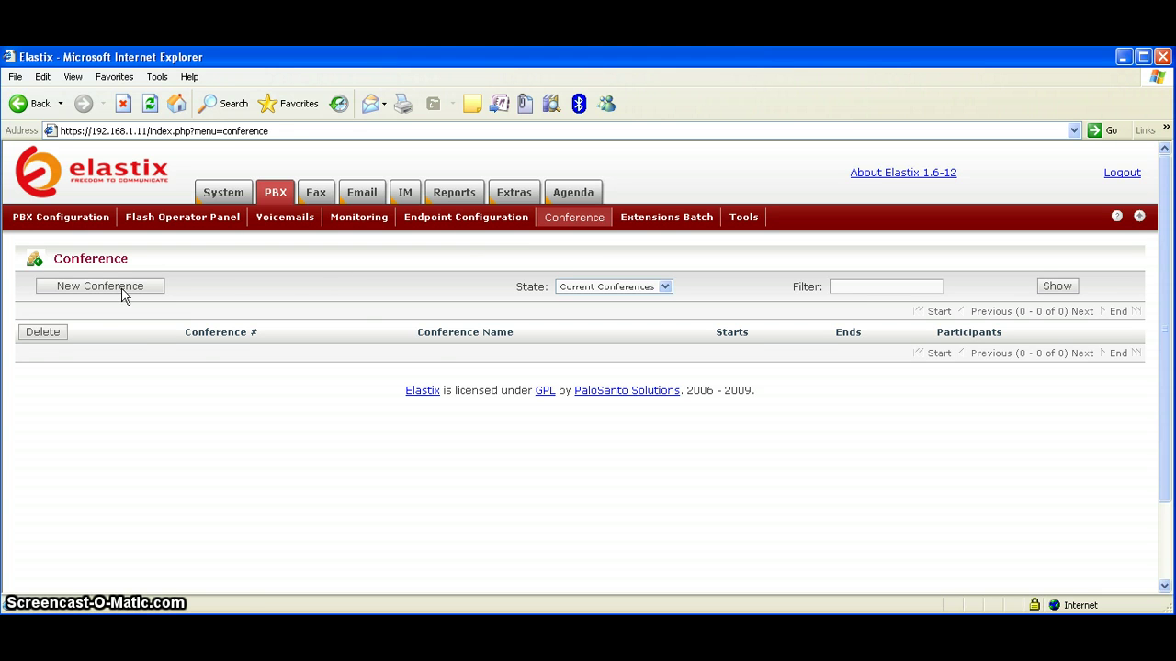
pyautogui.click(665, 222)
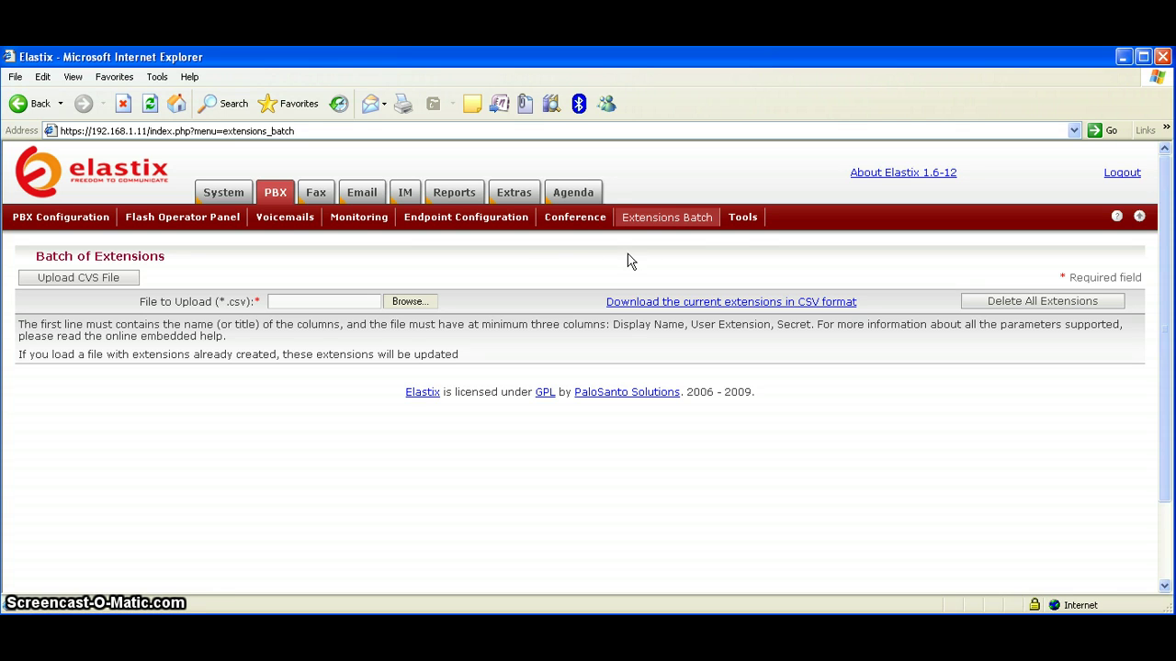
pyautogui.click(315, 192)
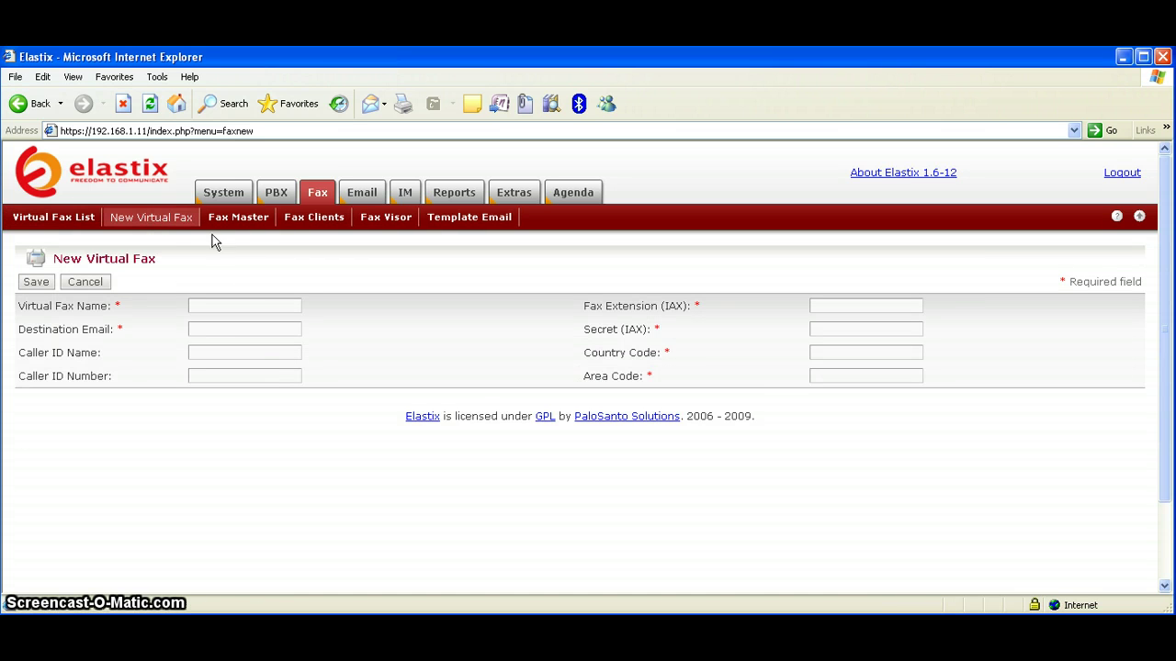
# Browse the fax master, allowed clients, Fax Visor and e-mail template pages, then the Email domains
pyautogui.click(245, 220)
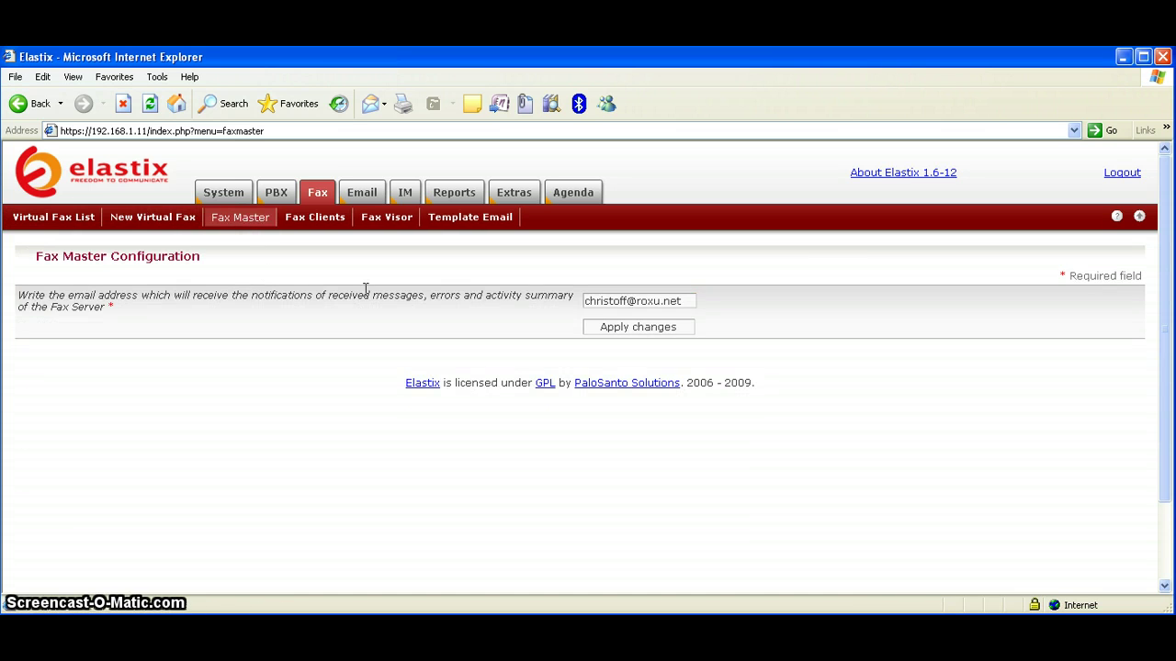
pyautogui.click(330, 224)
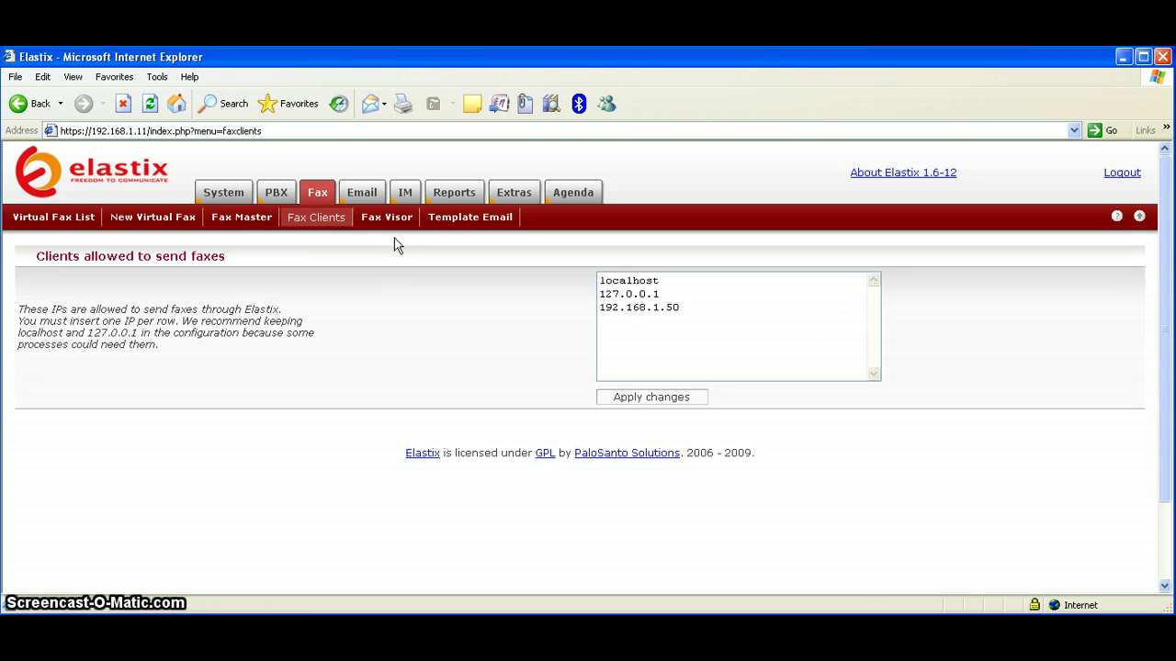
pyautogui.click(390, 220)
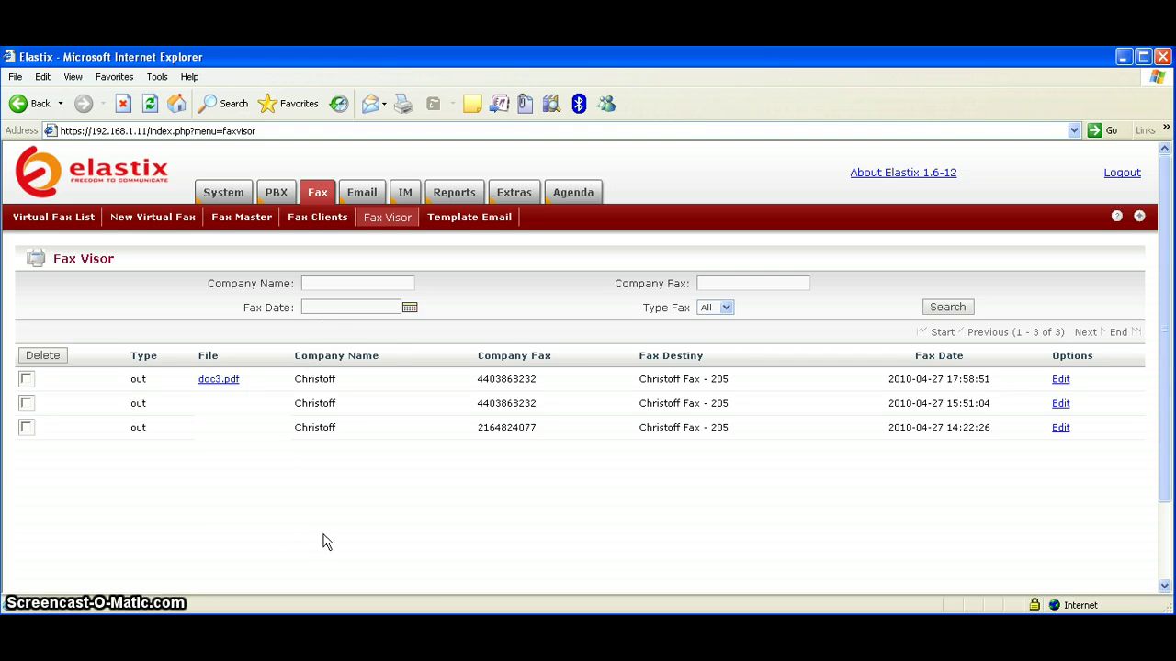
pyautogui.click(479, 222)
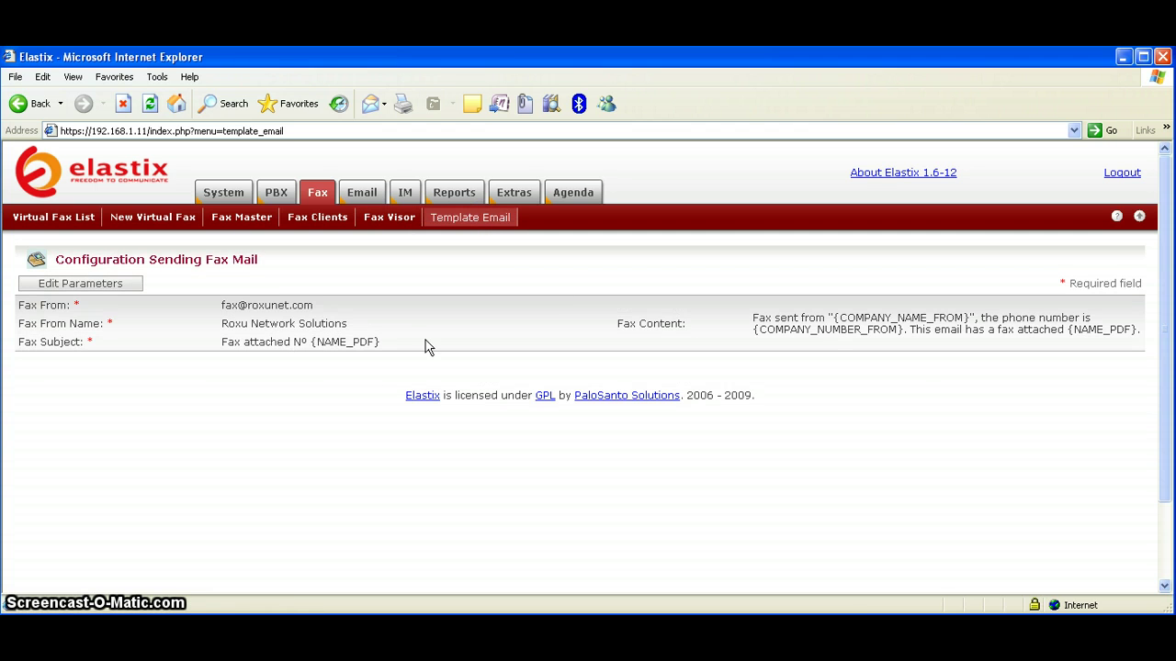
pyautogui.click(358, 197)
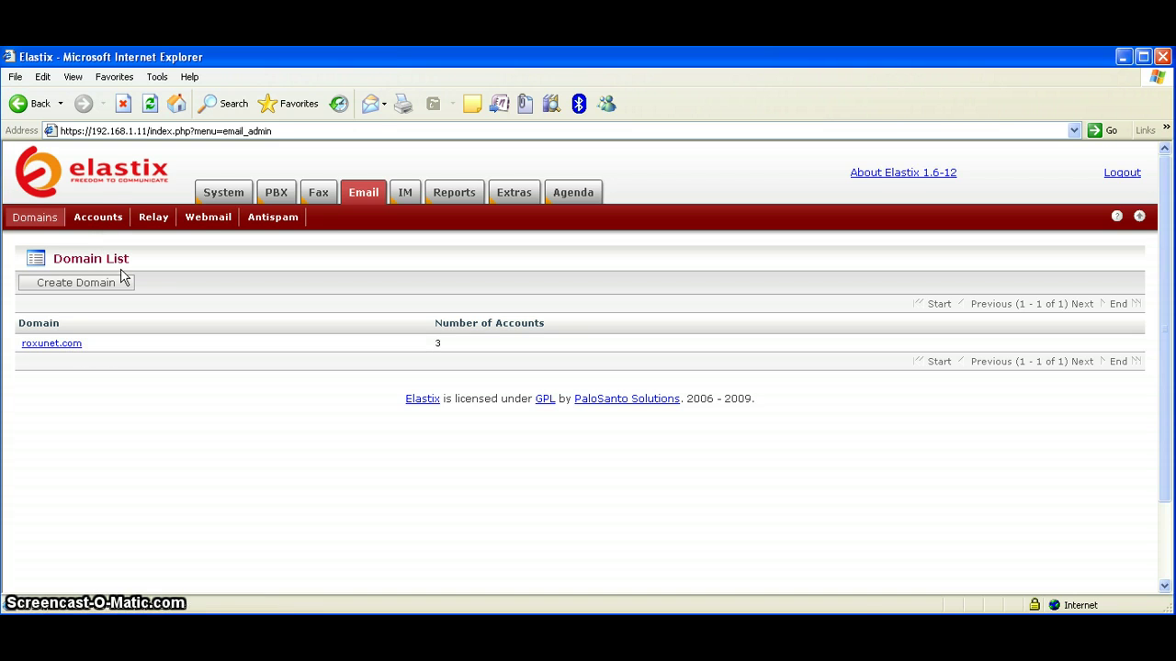
# List the email accounts of the roxunet.com domain
pyautogui.click(103, 219)
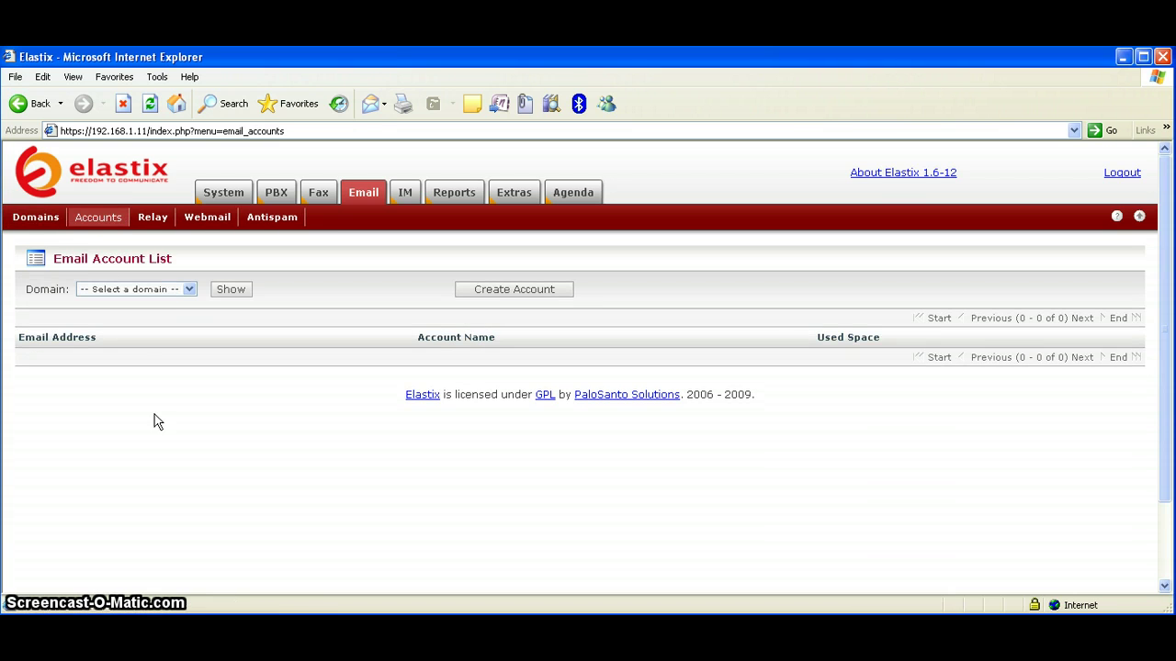
pyautogui.click(189, 290)
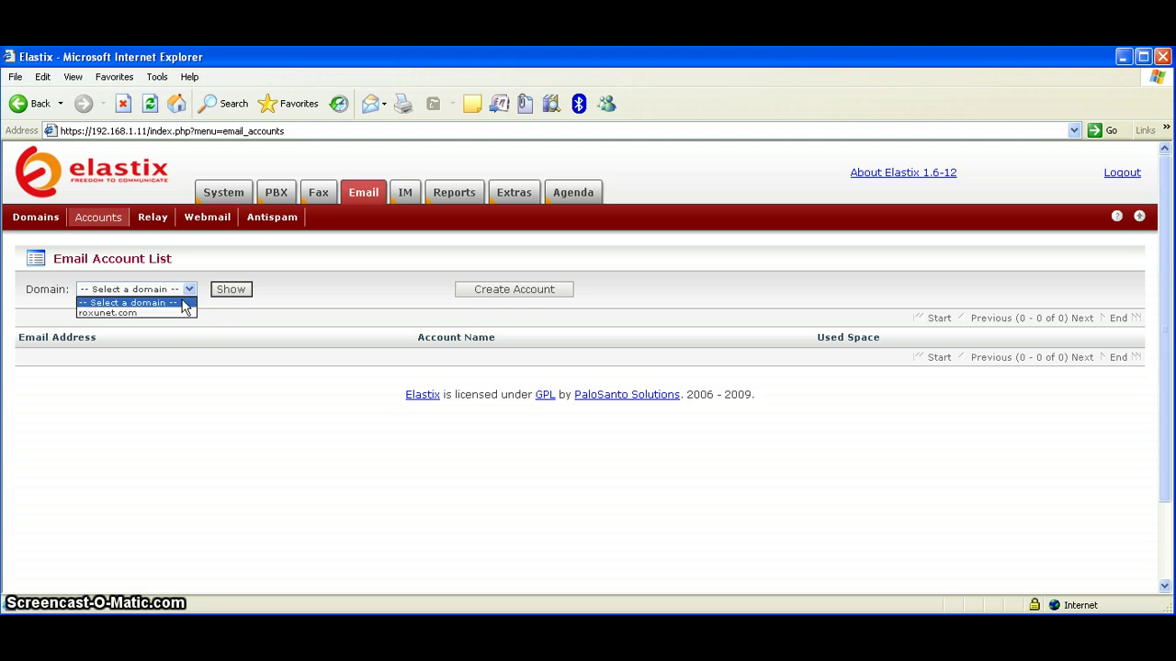
pyautogui.click(184, 314)
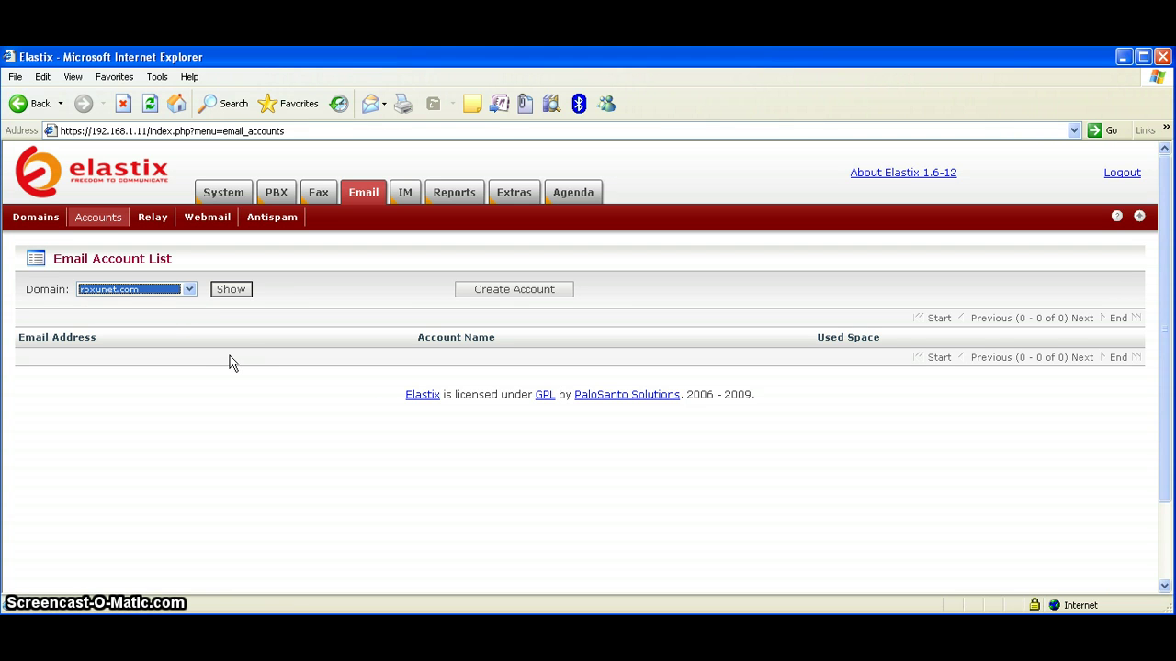
pyautogui.click(231, 291)
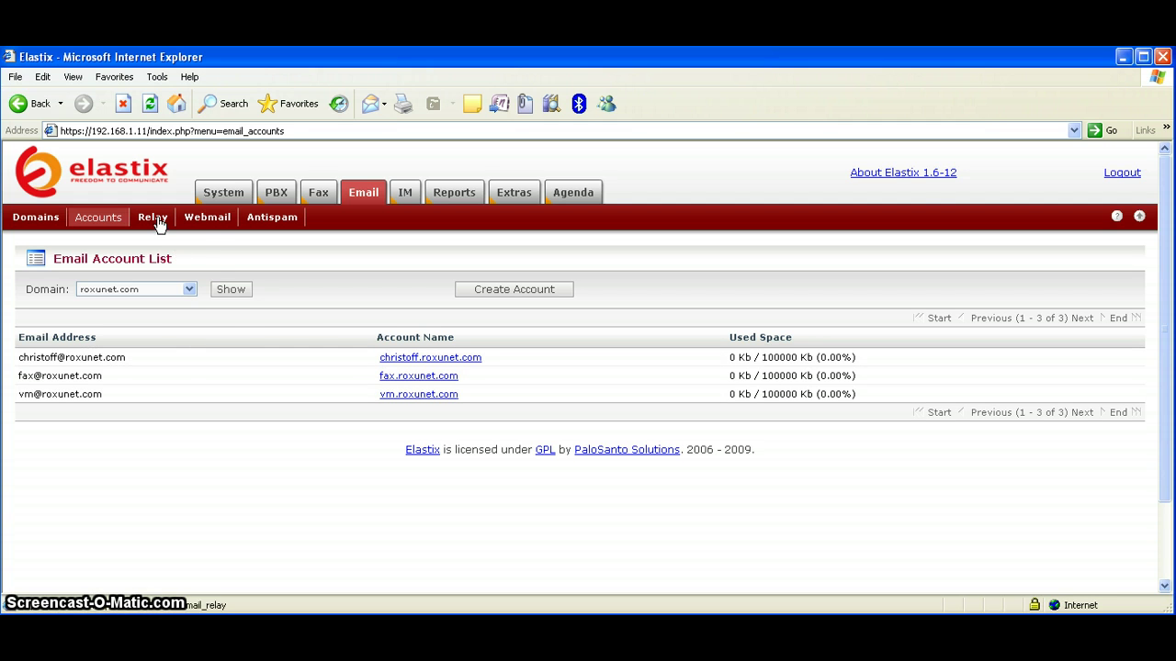
# Look at the Webmail login and disabled Antispam settings, then move to the IM section
pyautogui.click(218, 221)
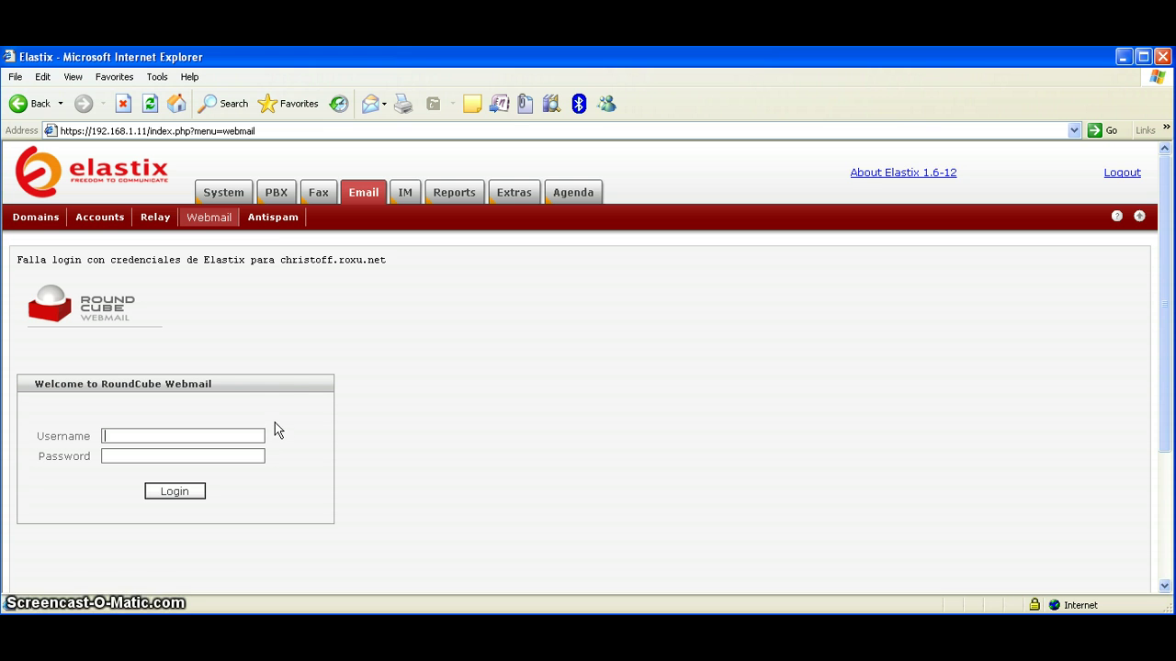
pyautogui.click(274, 221)
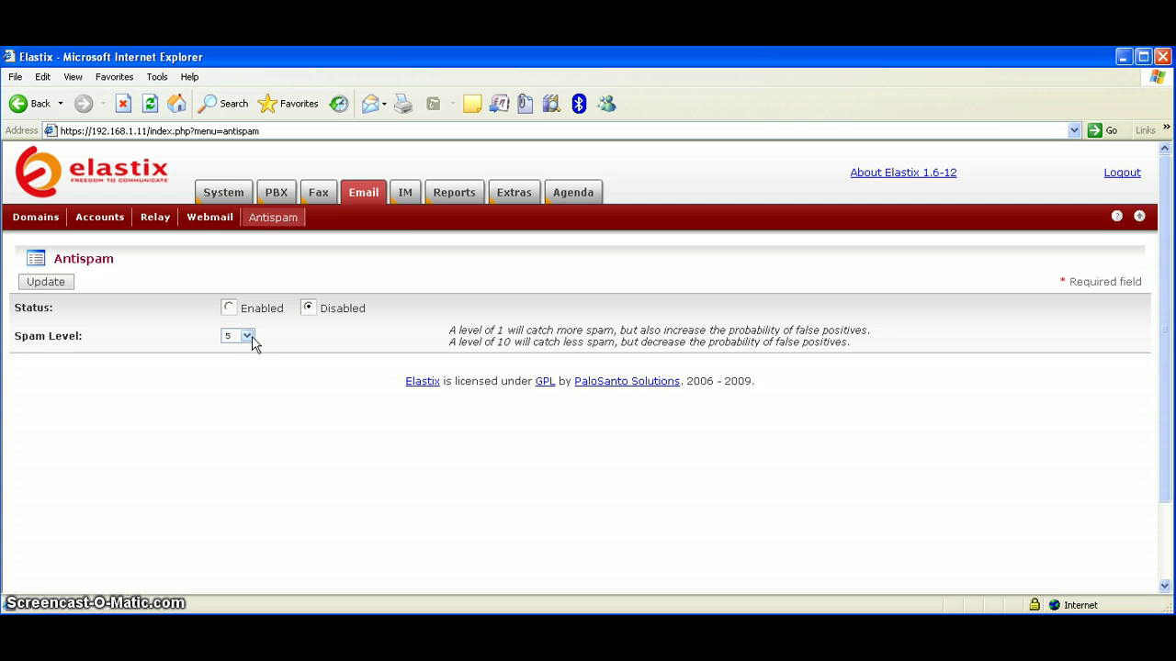
pyautogui.click(406, 196)
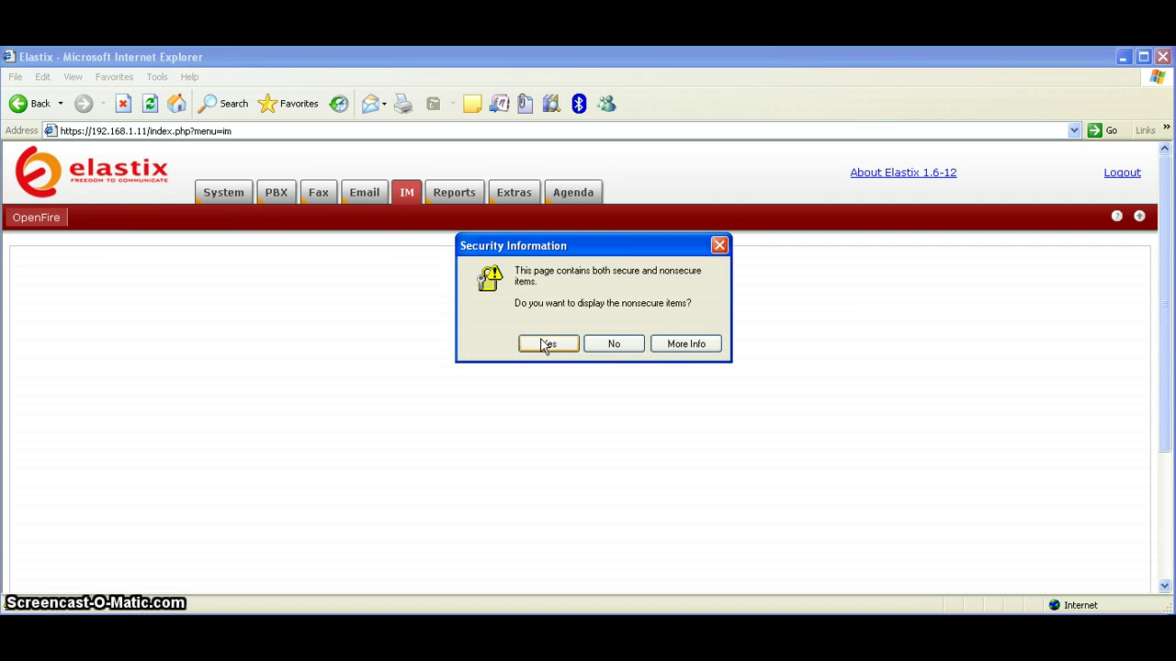
# Allow the OpenFire console's nonsecure items, then view call reports, Extras and the agenda calendar
pyautogui.click(543, 343)
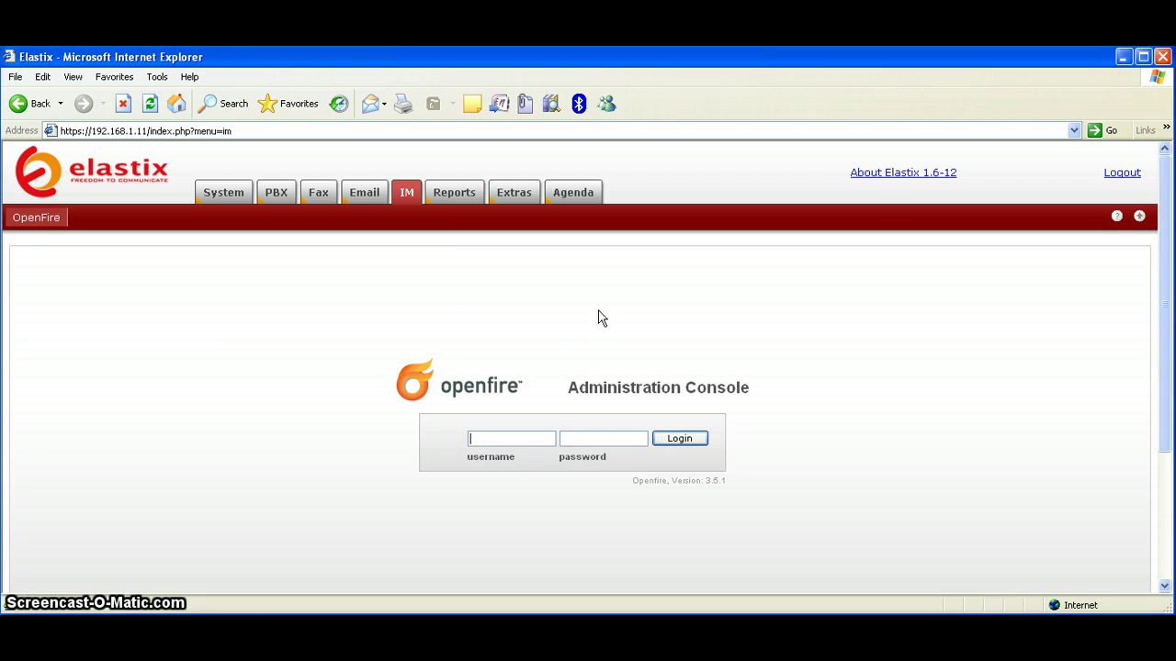
pyautogui.click(446, 200)
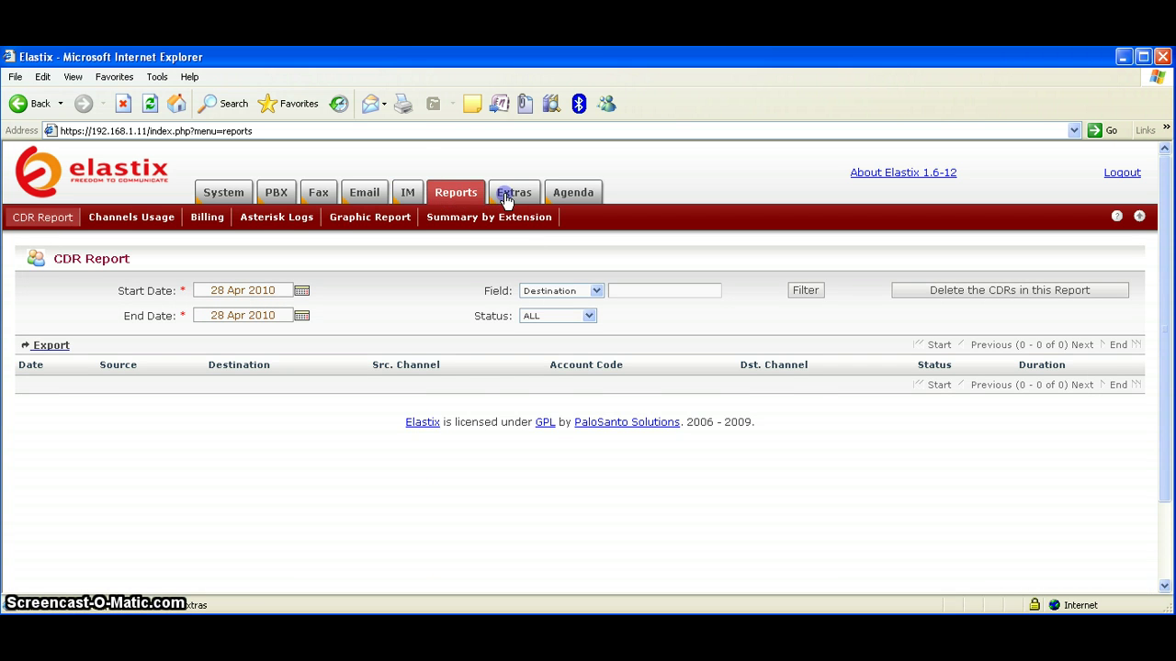
pyautogui.click(507, 200)
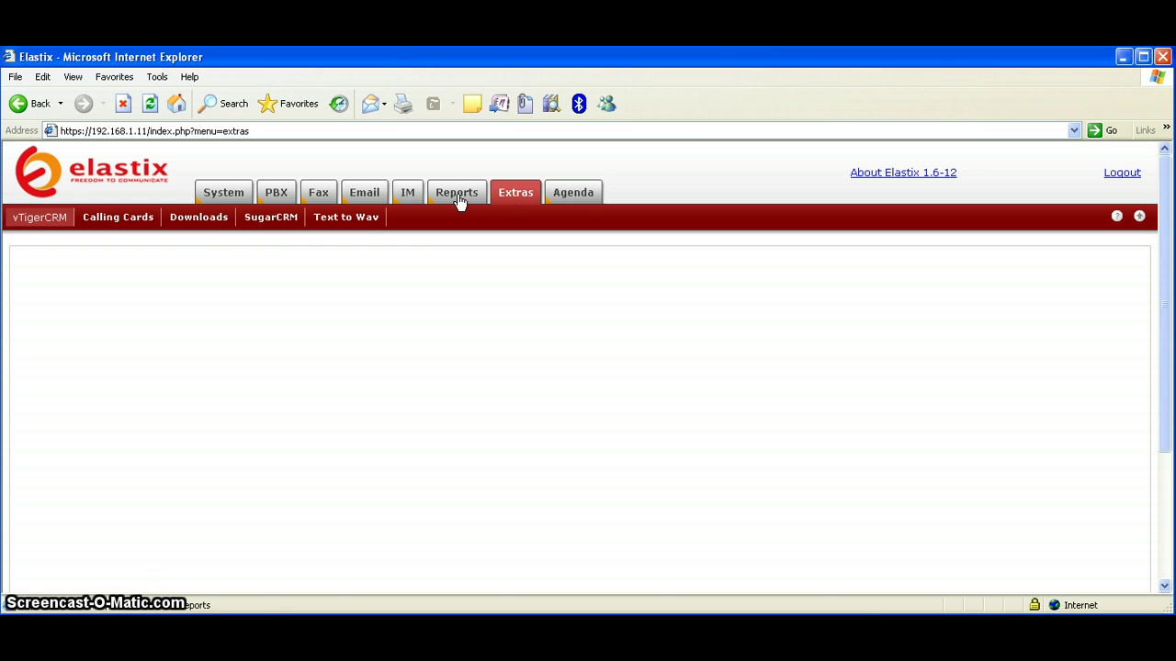
pyautogui.click(577, 198)
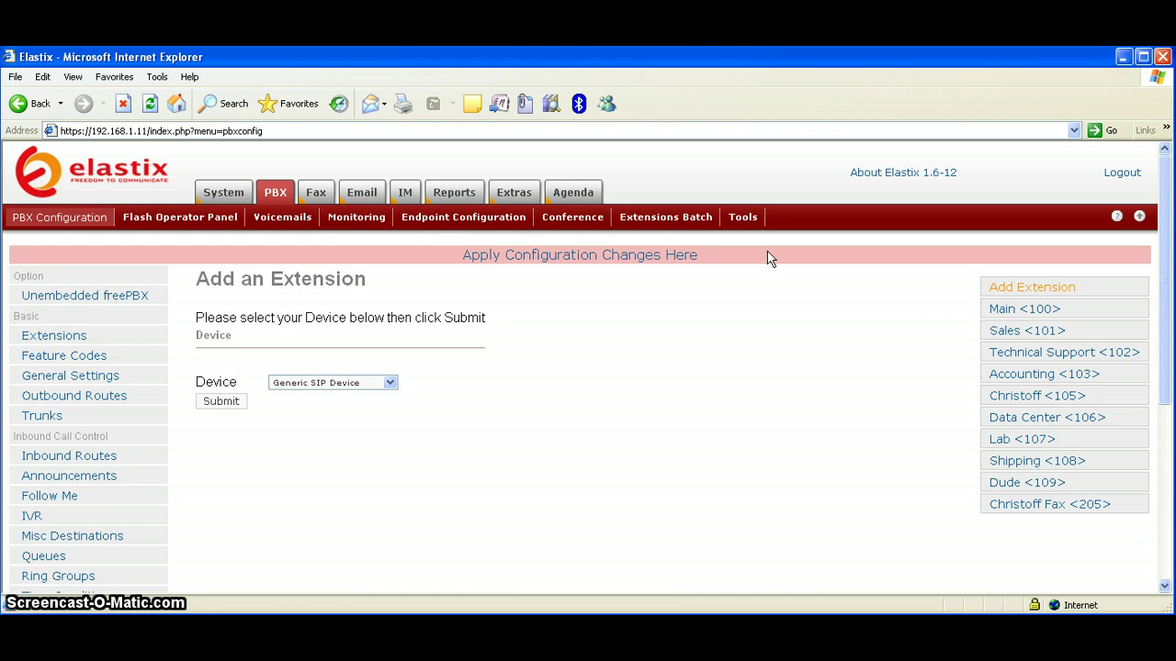
# Check the PBX Asterisk command-line tool, then show the Instant Messaging downloads under Extras
pyautogui.click(748, 223)
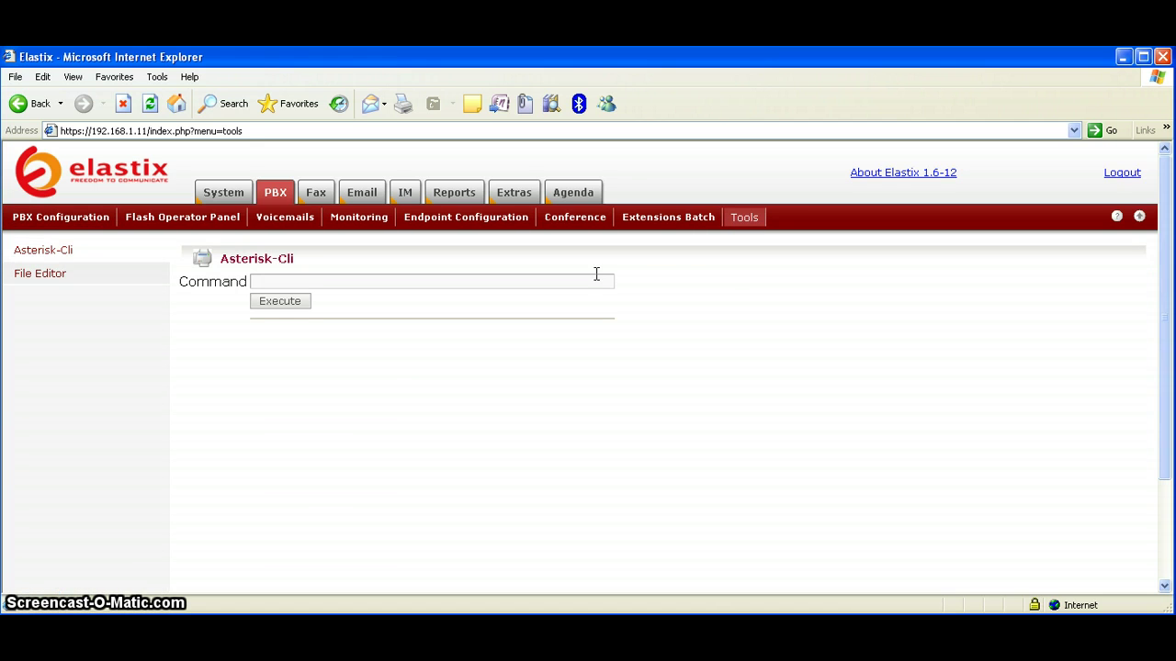
pyautogui.click(517, 195)
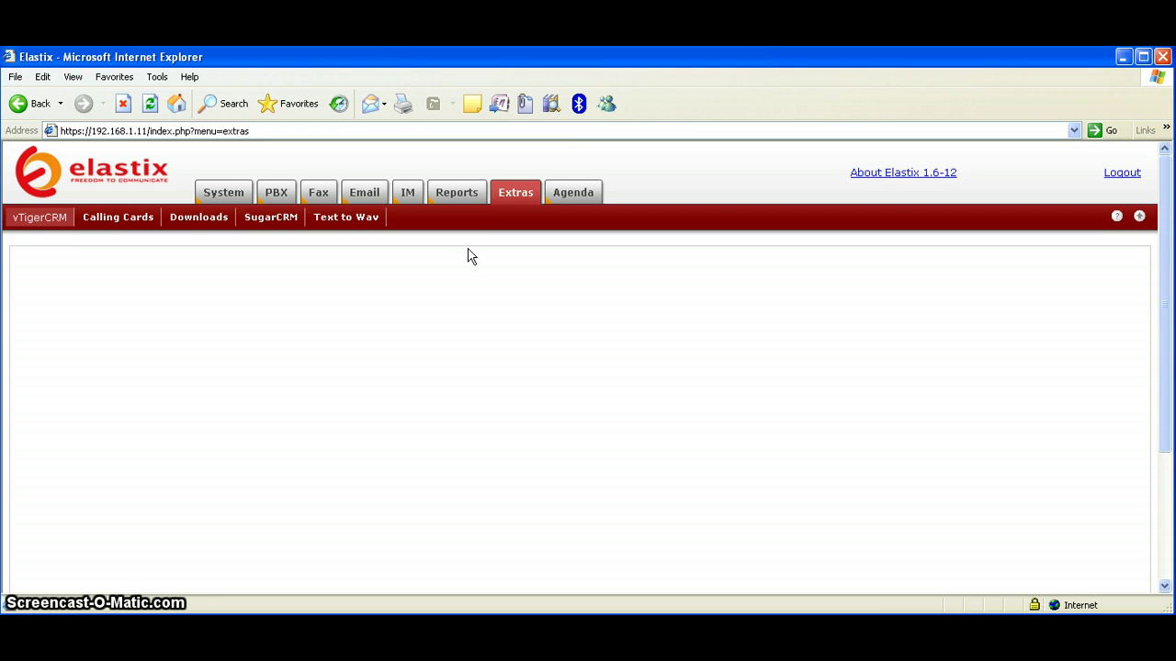
pyautogui.click(204, 218)
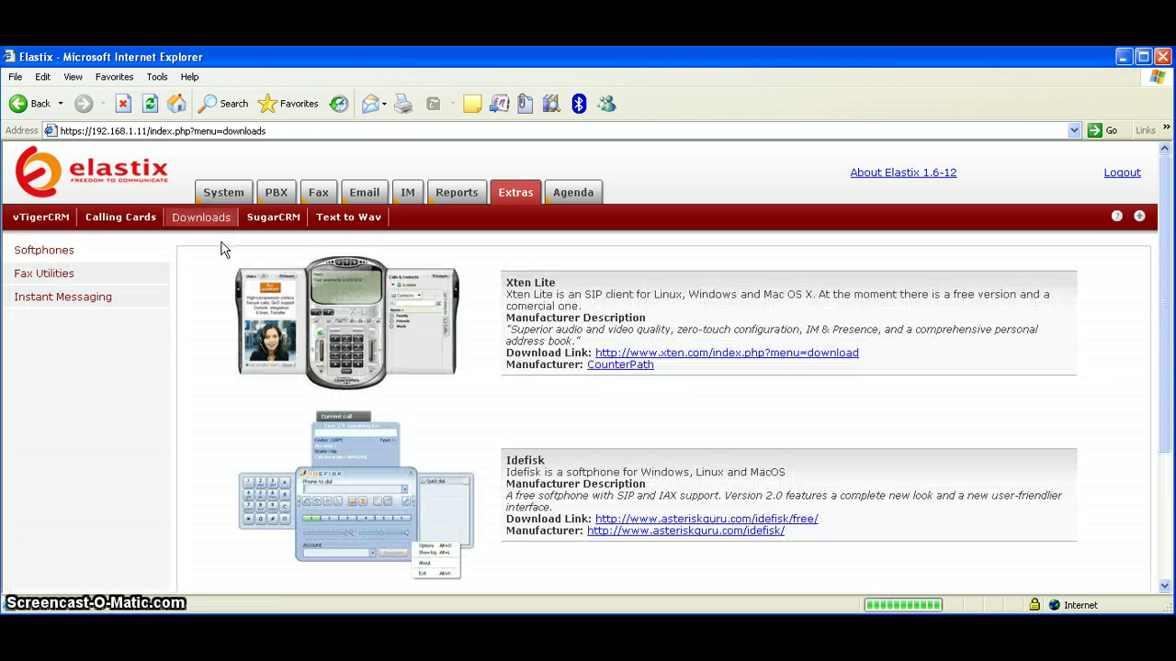
pyautogui.click(92, 297)
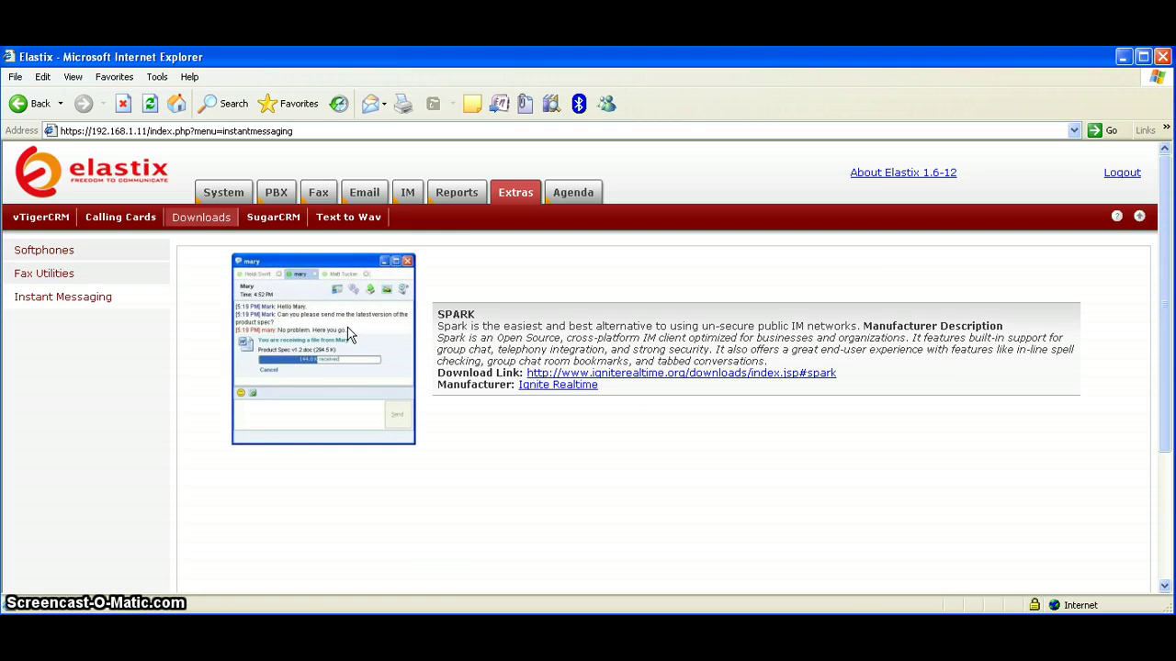
# Browse the Softphones and Fax Utilities downloads (JHylaFAX, Winprint Hylafax), then load the vTigerCRM page
pyautogui.click(53, 250)
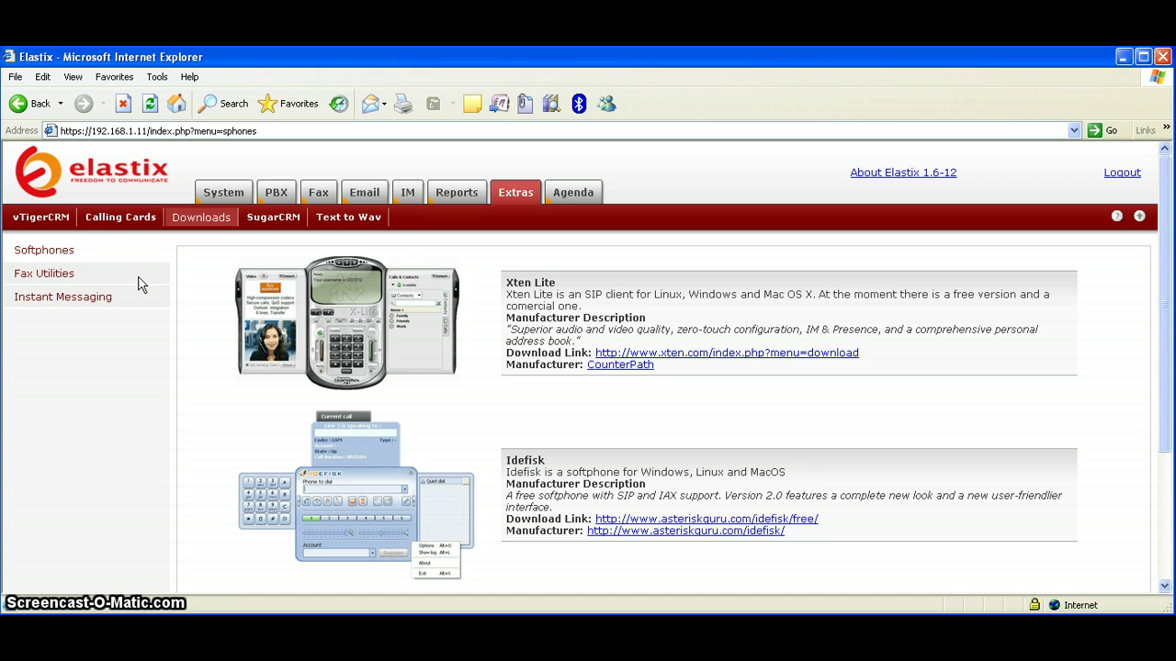
pyautogui.click(23, 274)
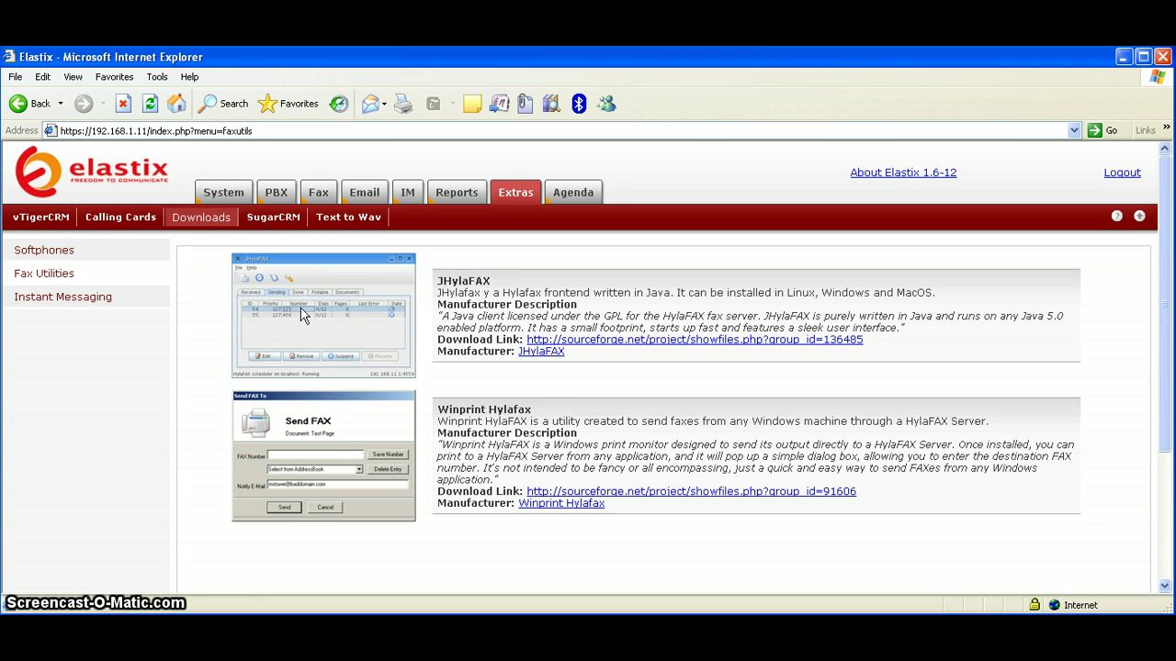
pyautogui.click(52, 229)
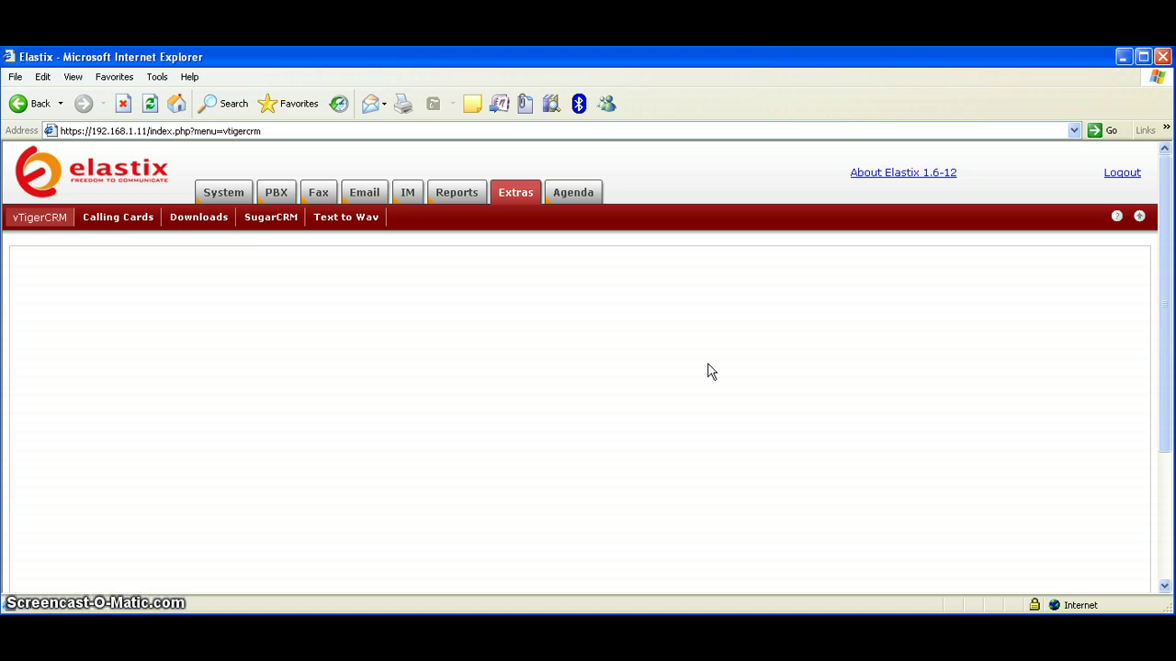
# Reload vTigerCRM, then open SugarCRM under Extras and scroll its home dashlets
pyautogui.scroll(-3, 708, 371)
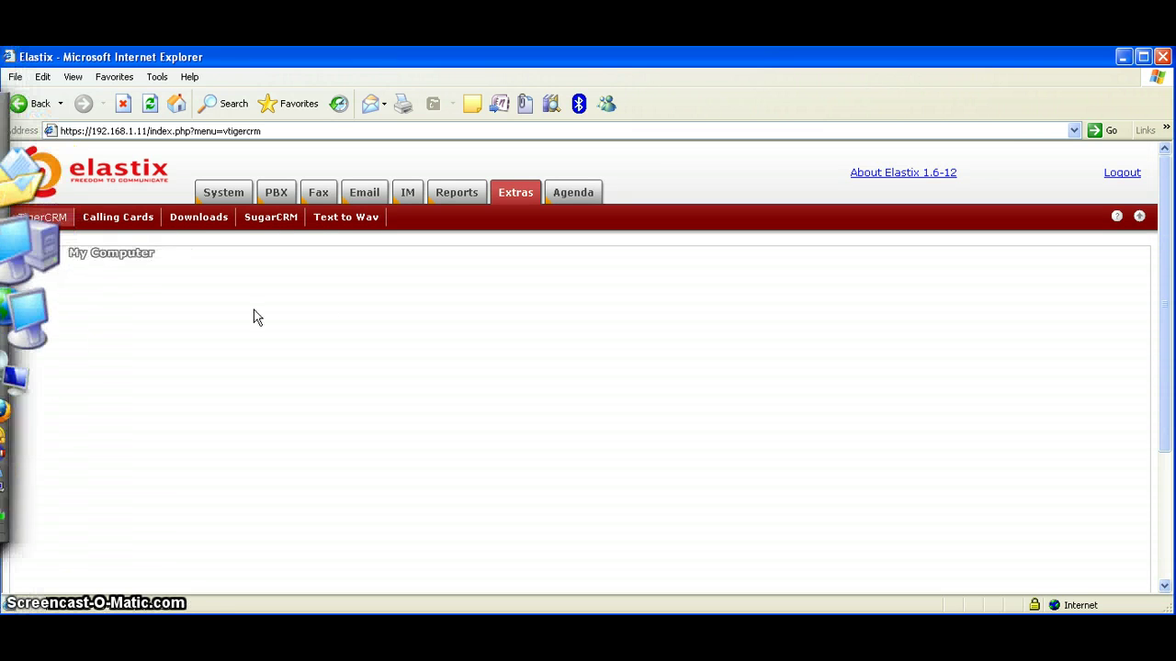
pyautogui.click(49, 221)
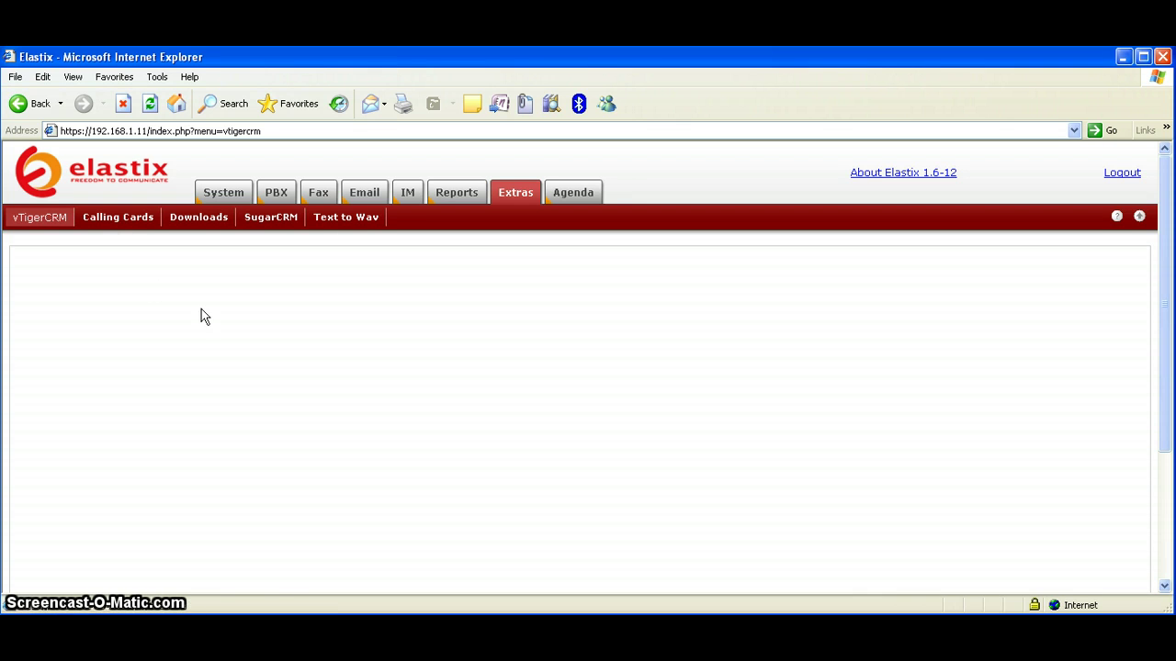
pyautogui.click(270, 219)
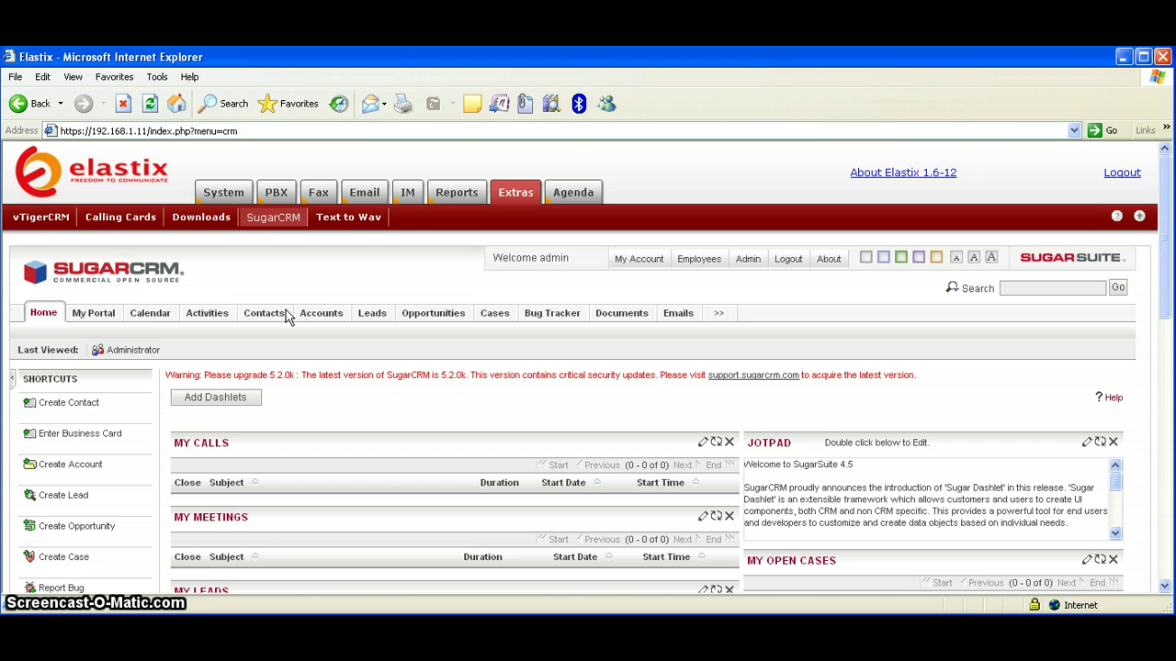
pyautogui.scroll(-2, 288, 317)
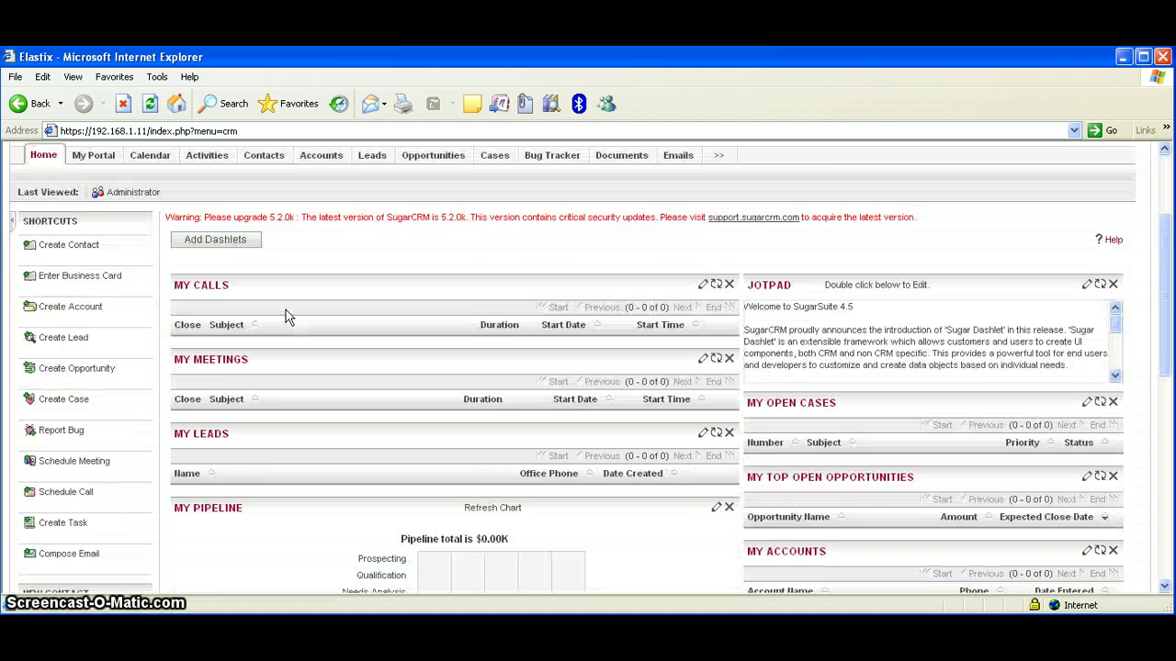
pyautogui.scroll(2, 288, 317)
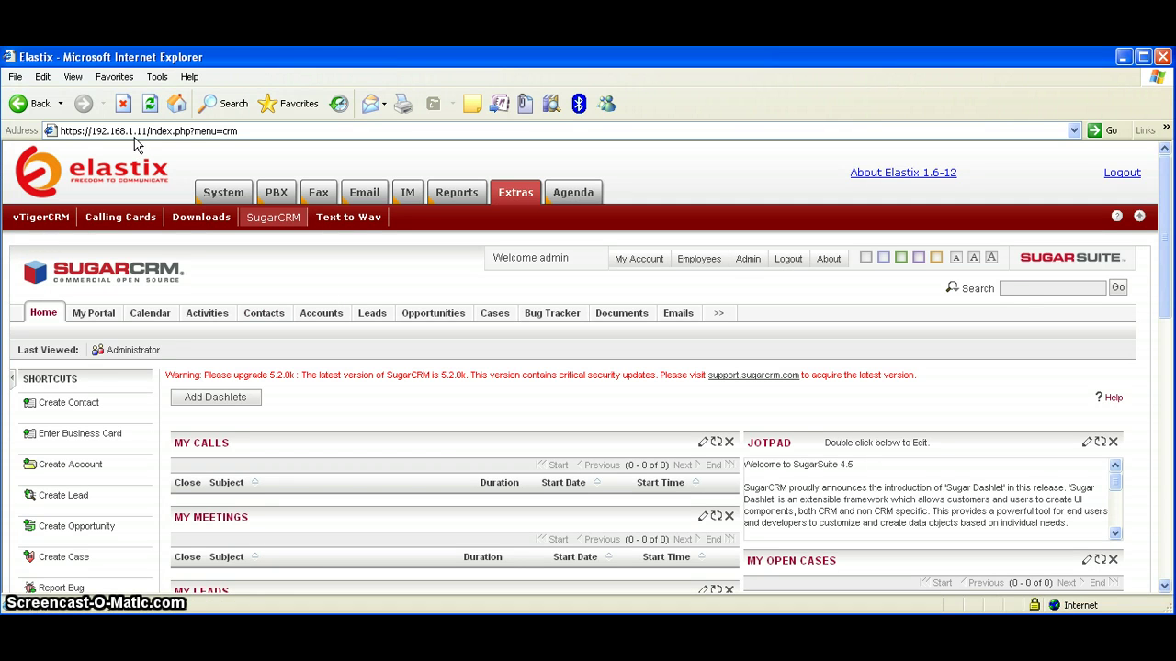
# Load synergy.roxunet.com/sugatcrm, accept the certificate warning, and reload that address
pyautogui.click(247, 132)
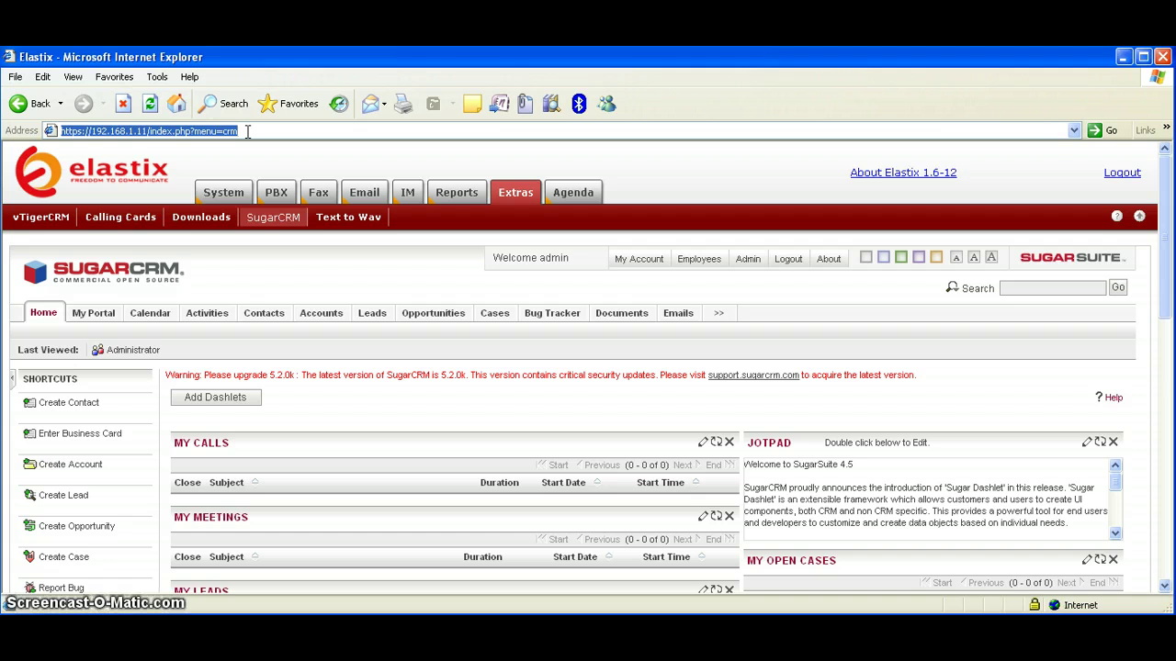
pyautogui.write('sy')
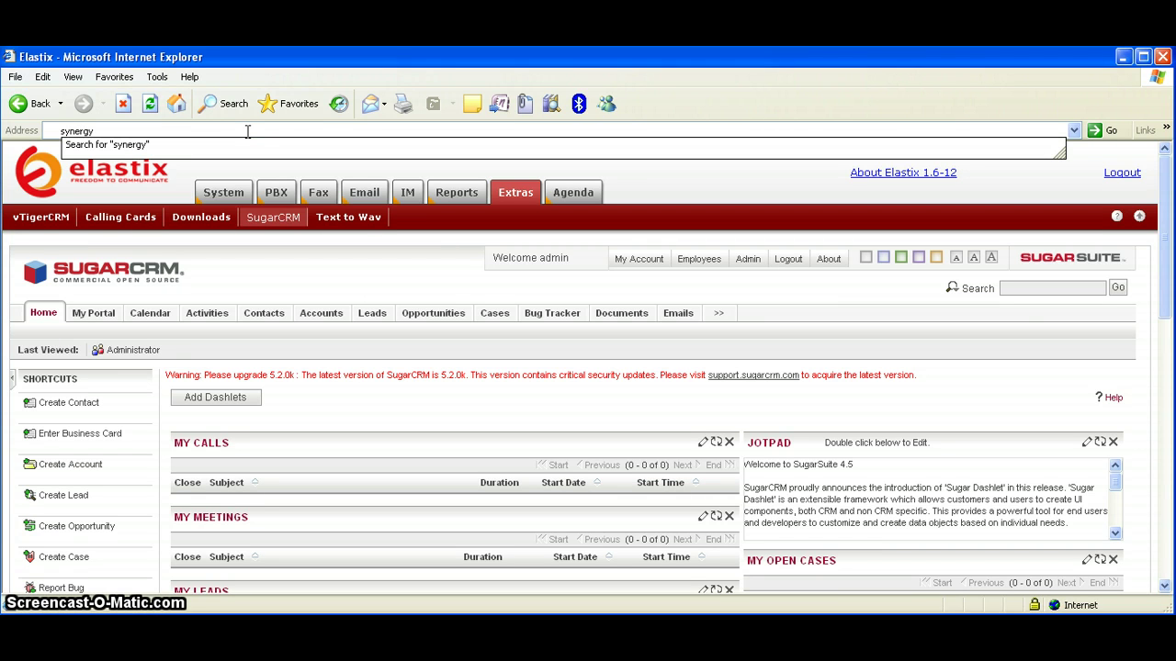
pyautogui.write('nergy.ro')
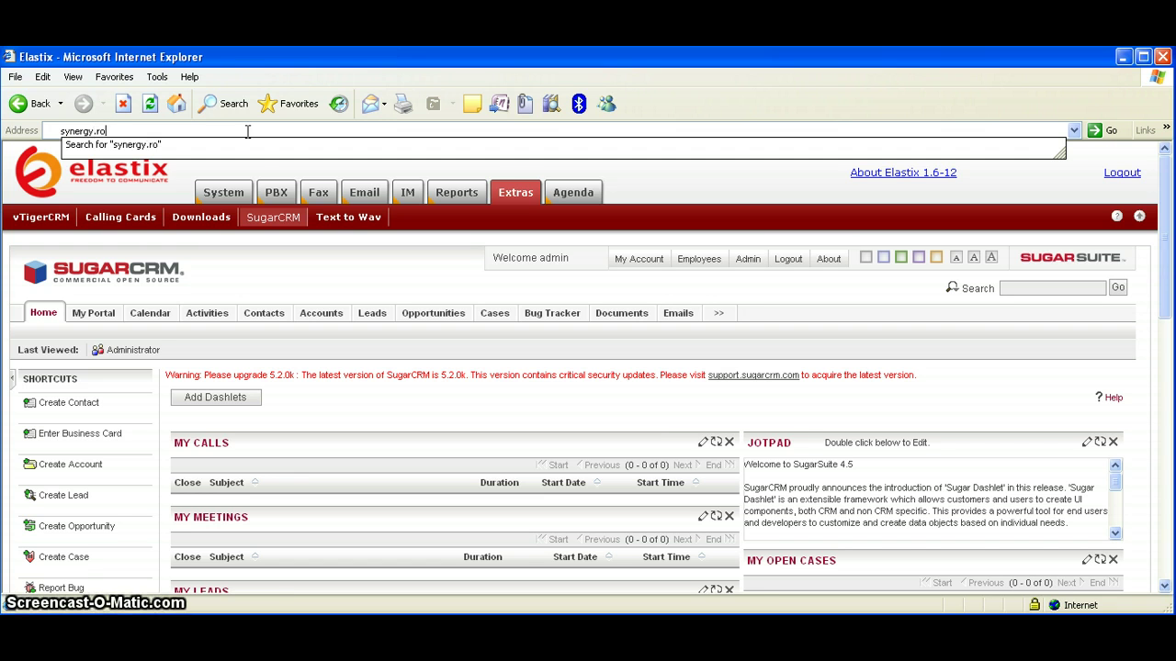
pyautogui.write('xunet')
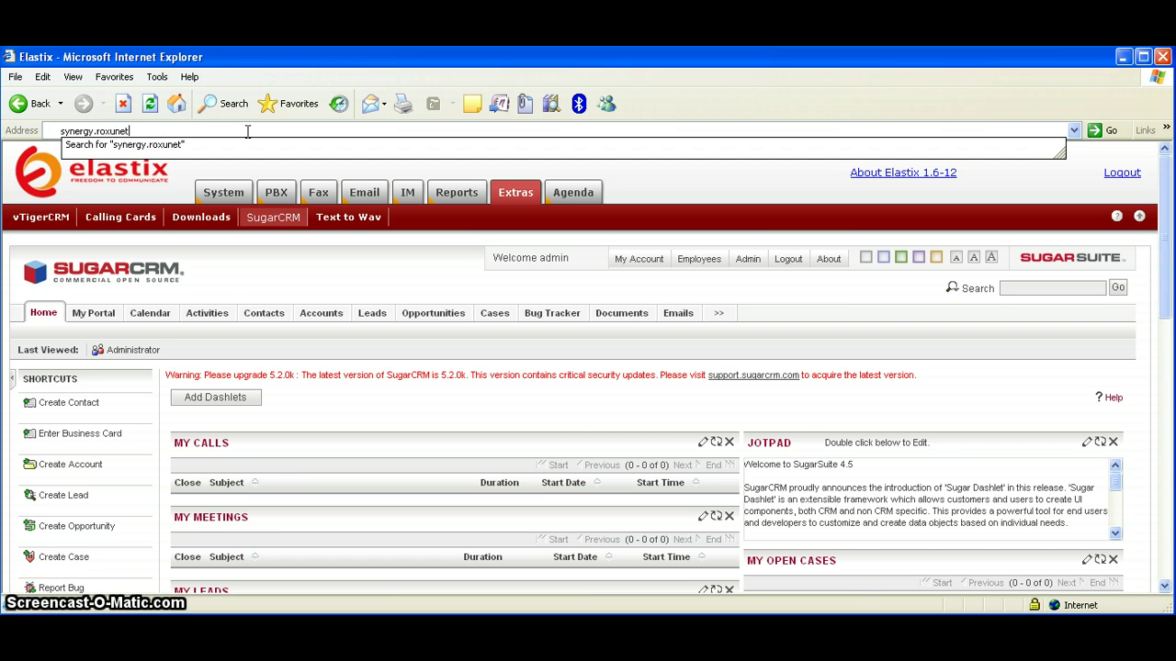
pyautogui.write('.com/sugatcrm')
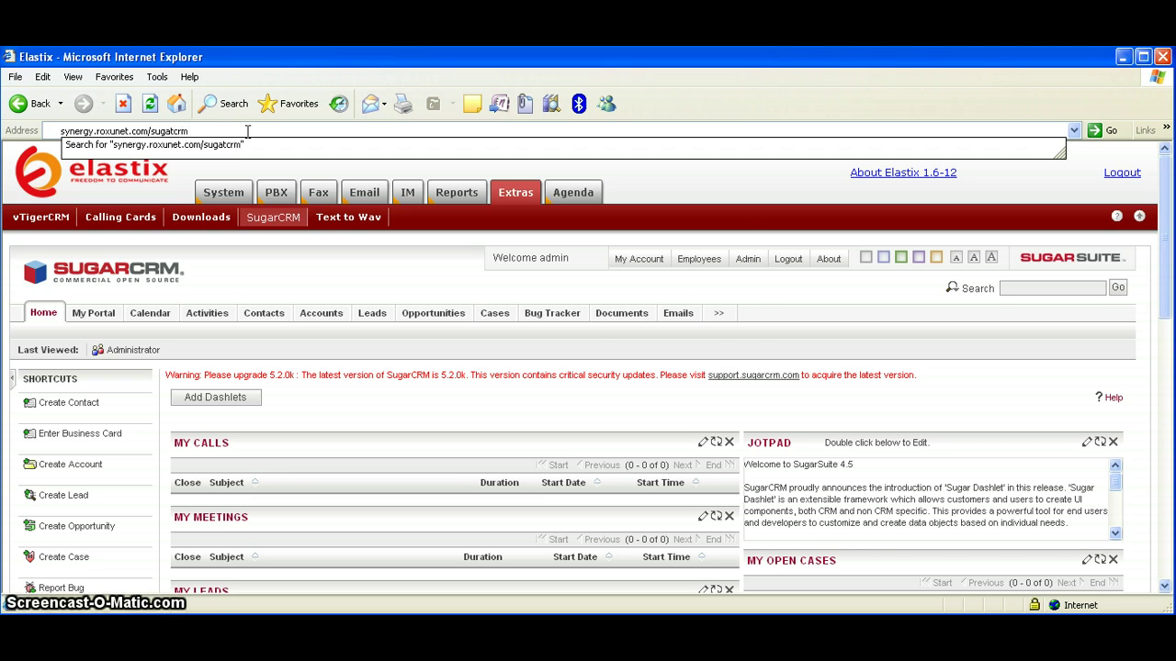
pyautogui.press('Return')
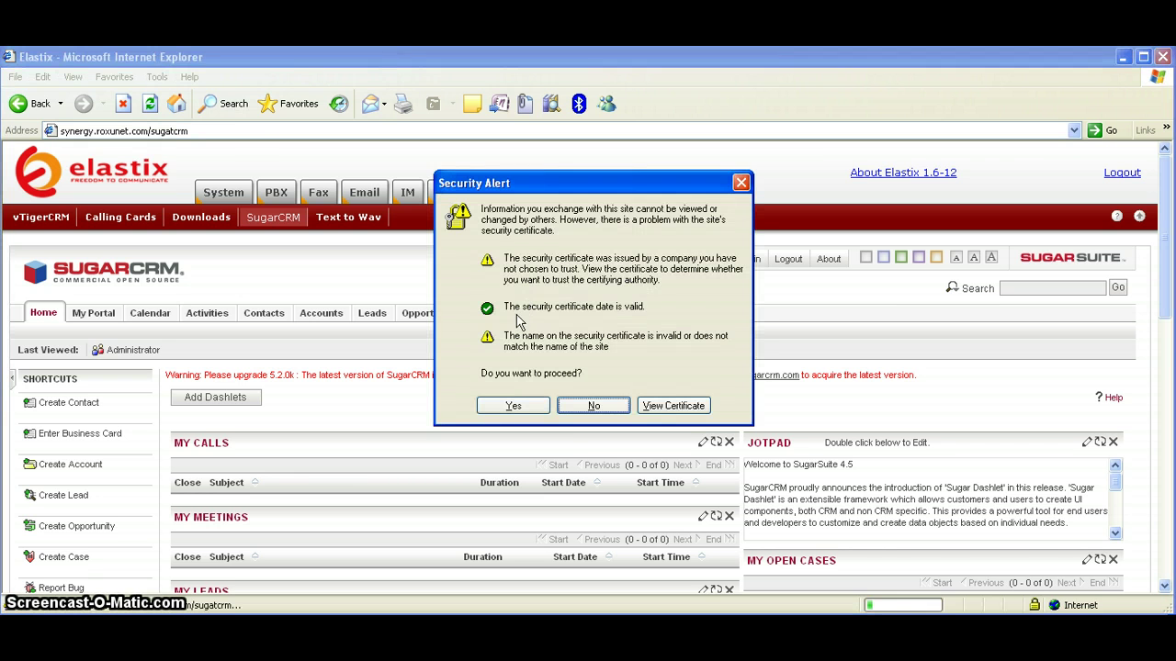
pyautogui.click(512, 405)
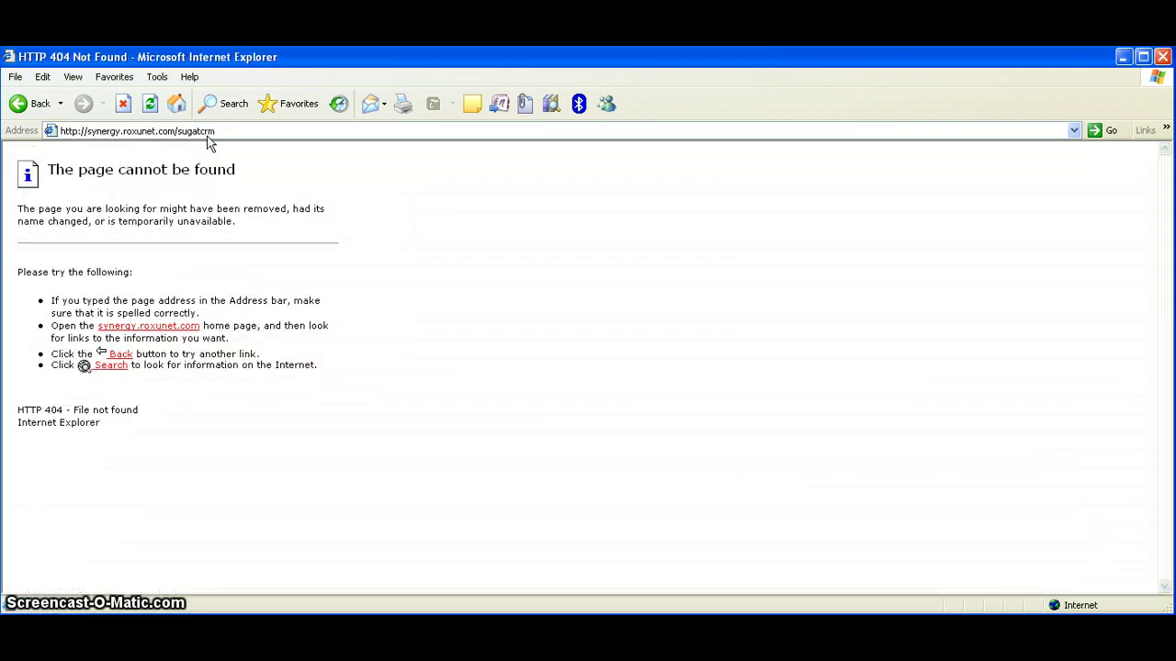
pyautogui.click(197, 131)
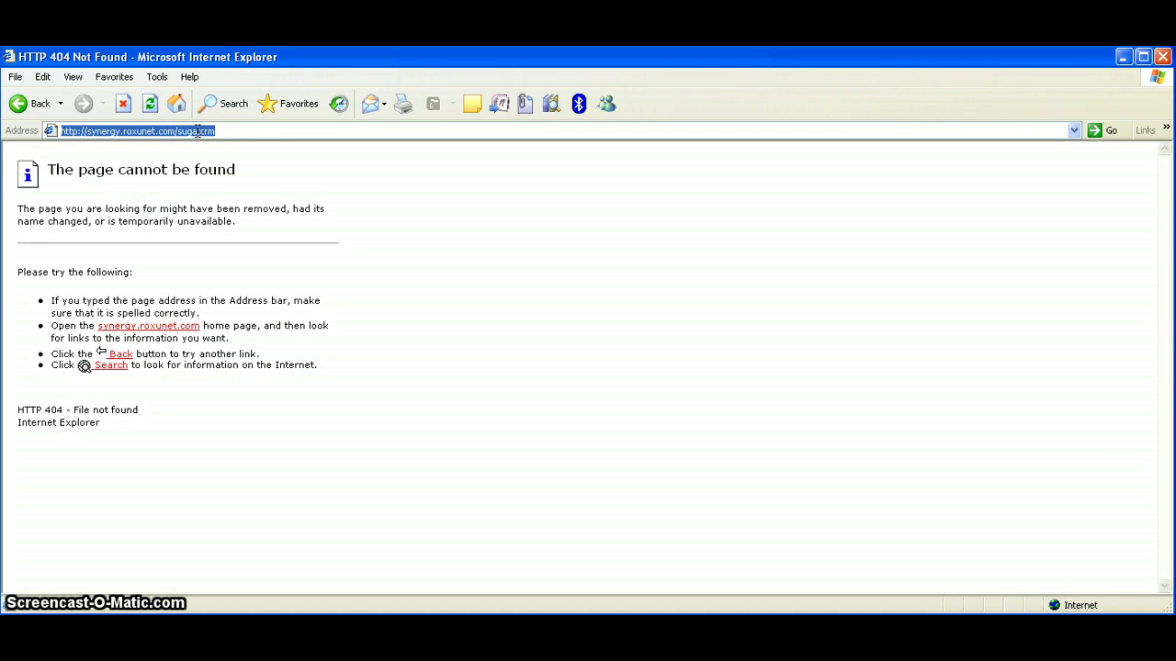
pyautogui.click(199, 132)
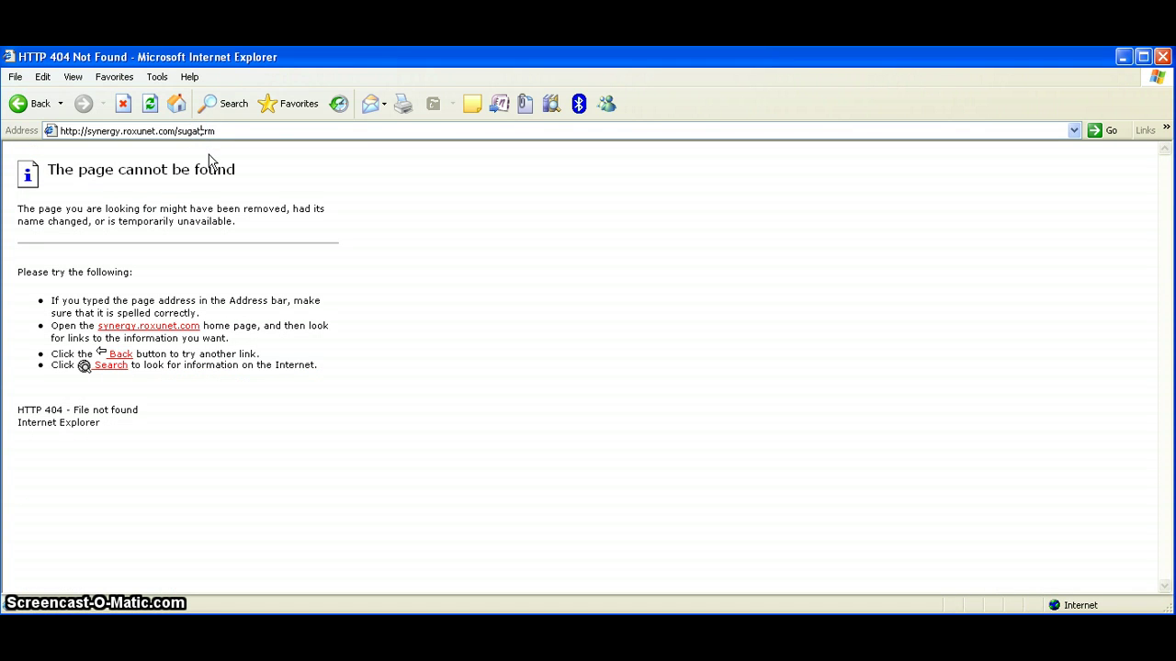
pyautogui.press('Return')
# Trim the trailing 'rm' from the address and load the shortened sugar URL
pyautogui.click(230, 132)
pyautogui.click(230, 131)
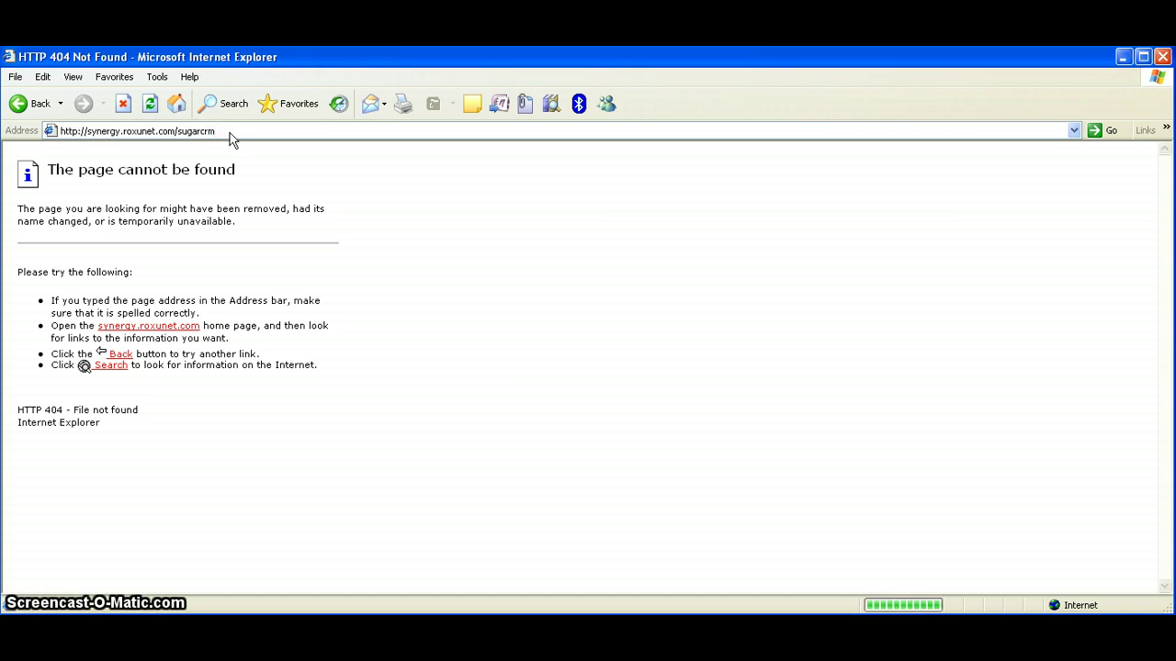
pyautogui.click(229, 131)
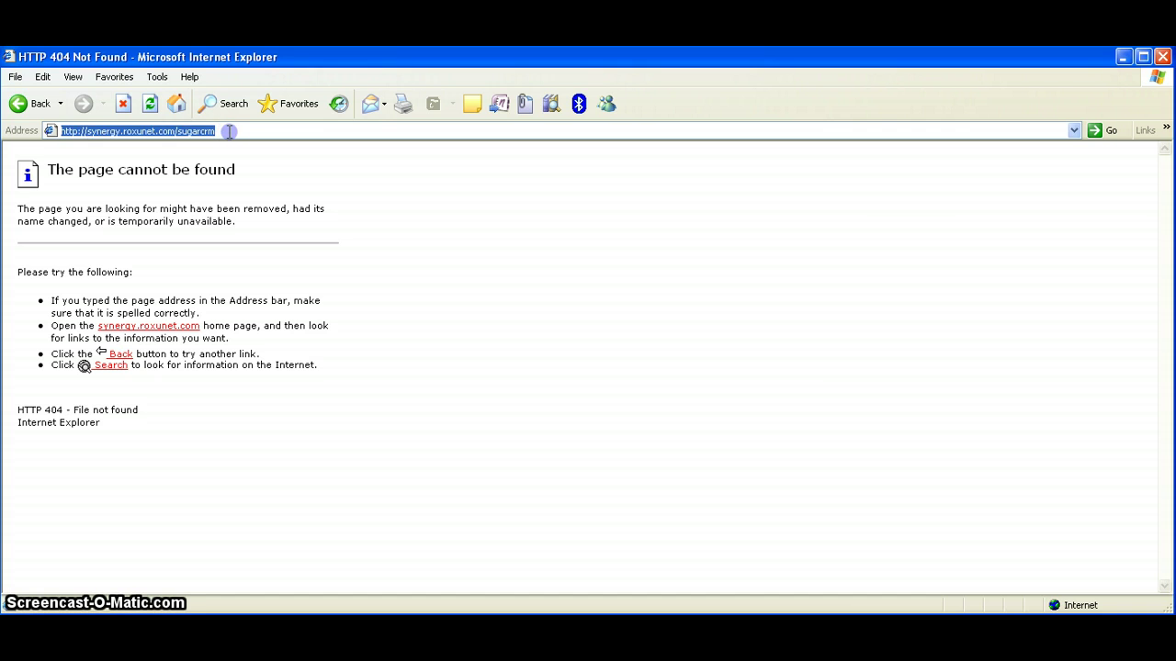
pyautogui.click(229, 131)
pyautogui.press('BackSpace')
pyautogui.press('BackSpace')
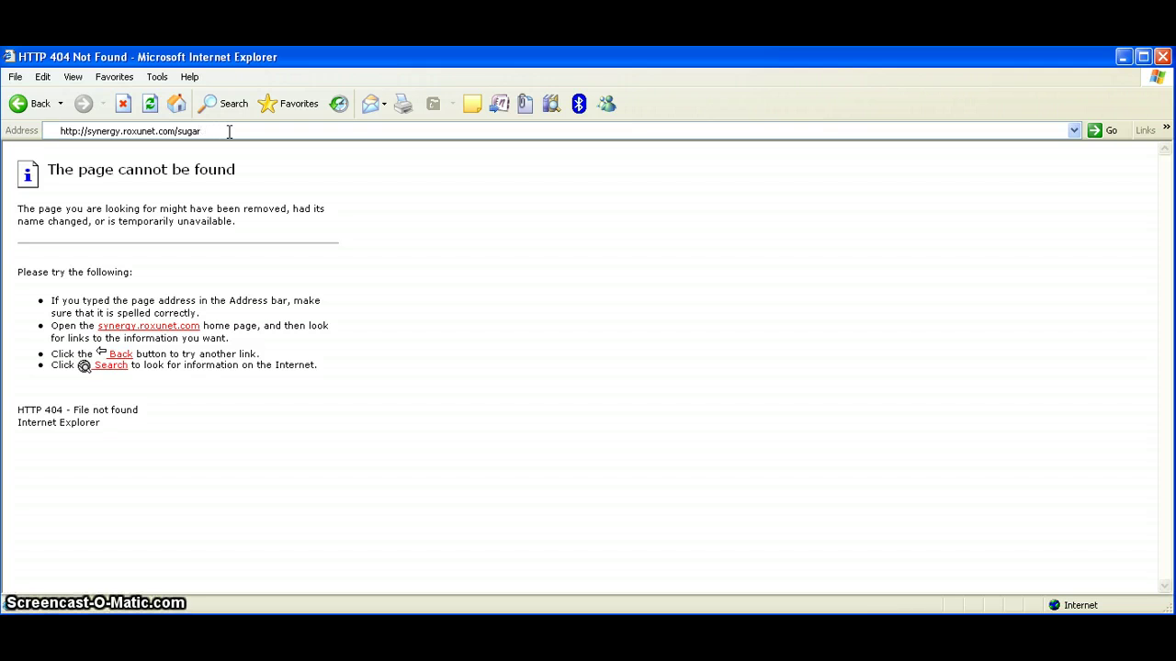
pyautogui.press('Return')
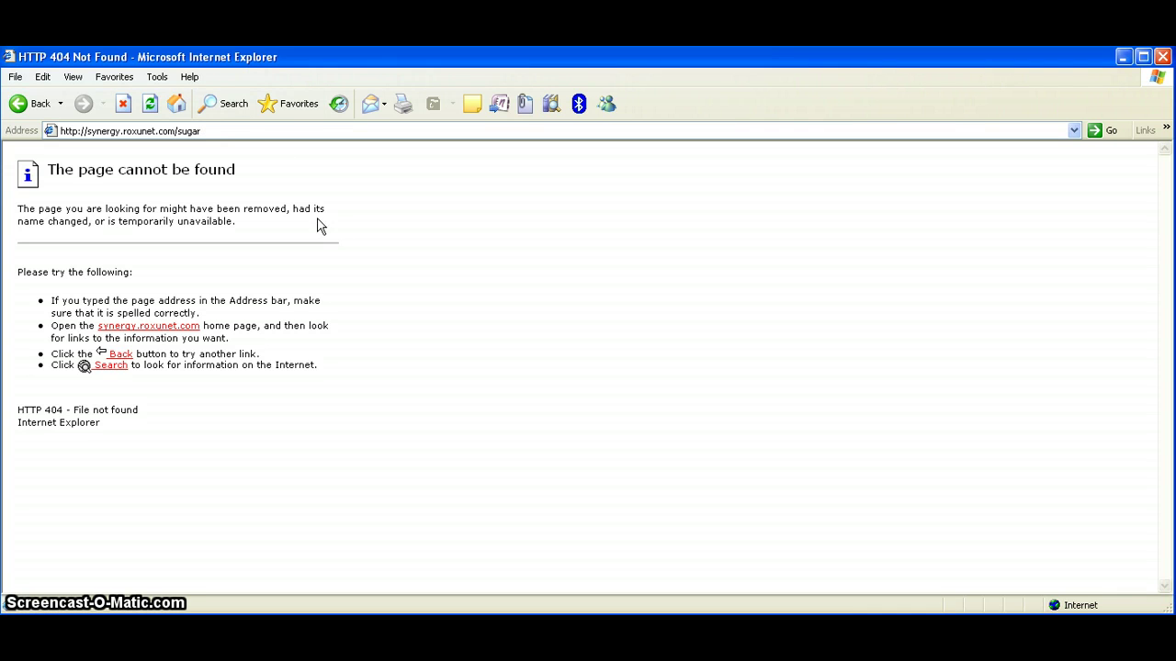
# Change the address path to vtiger, then to vtigercrm, reaching the vtiger CRM sign-in page
pyautogui.click(220, 131)
pyautogui.click(219, 130)
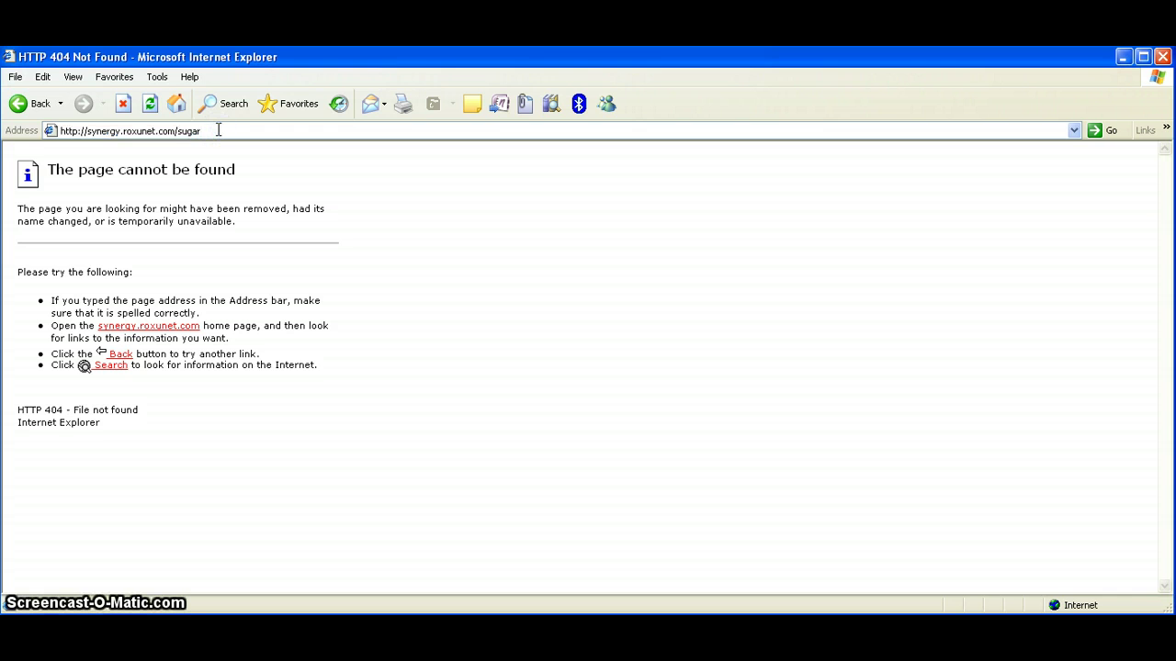
pyautogui.press('BackSpace')
pyautogui.press('BackSpace')
pyautogui.press('BackSpace')
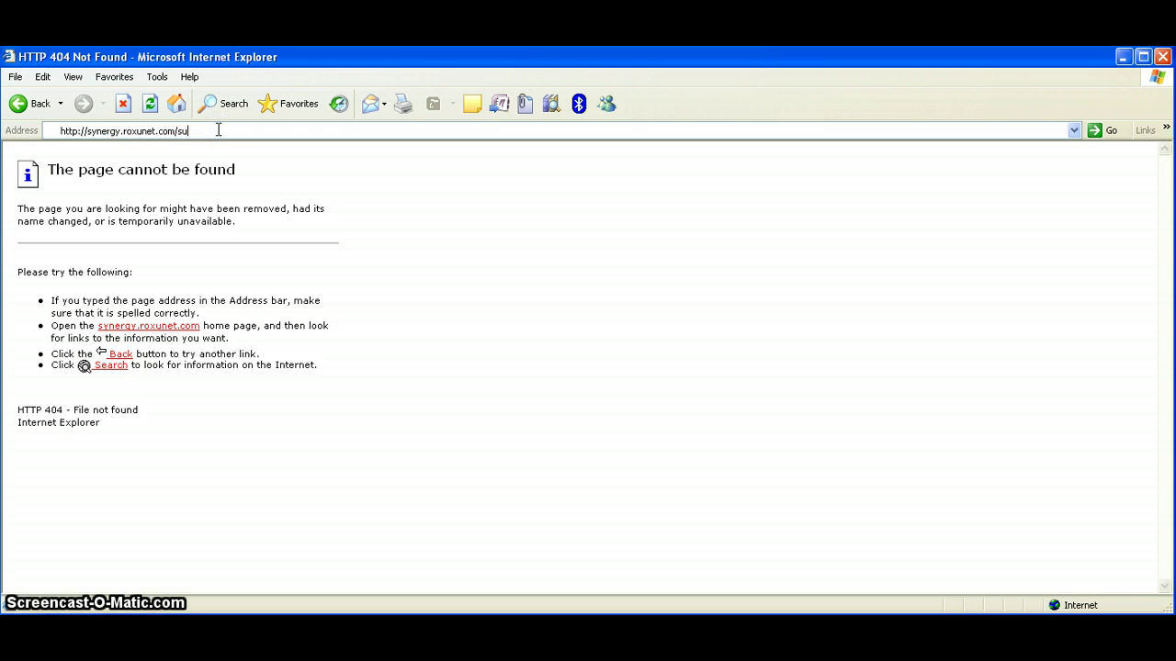
pyautogui.press('BackSpace')
pyautogui.write('v')
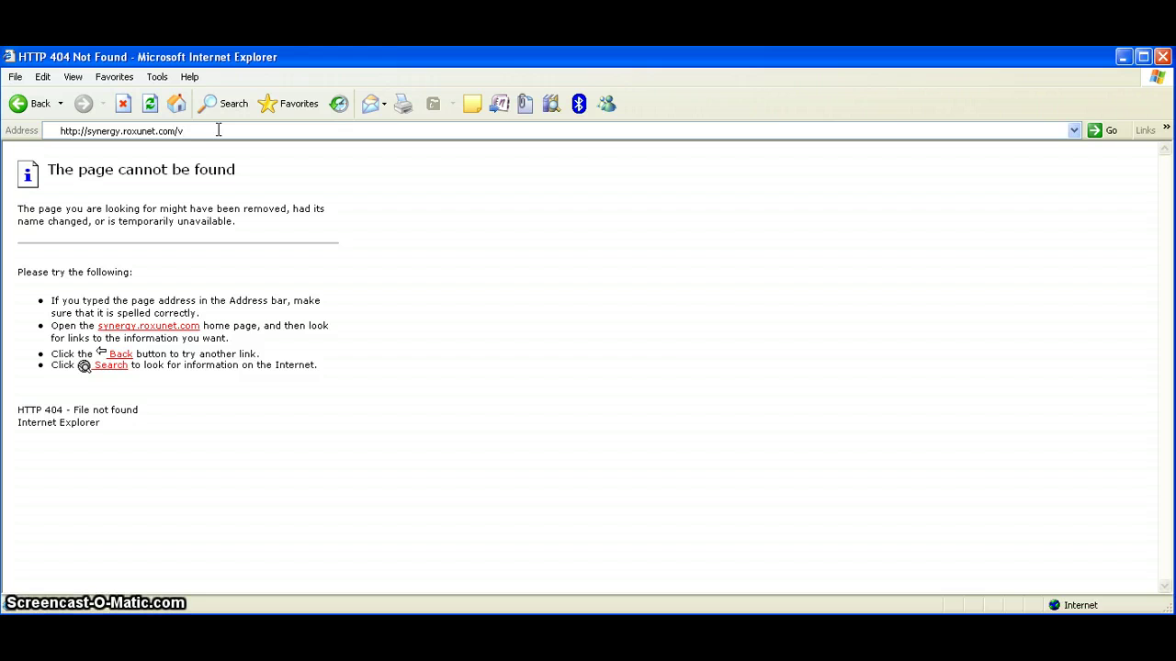
pyautogui.write('tiger')
pyautogui.press('Return')
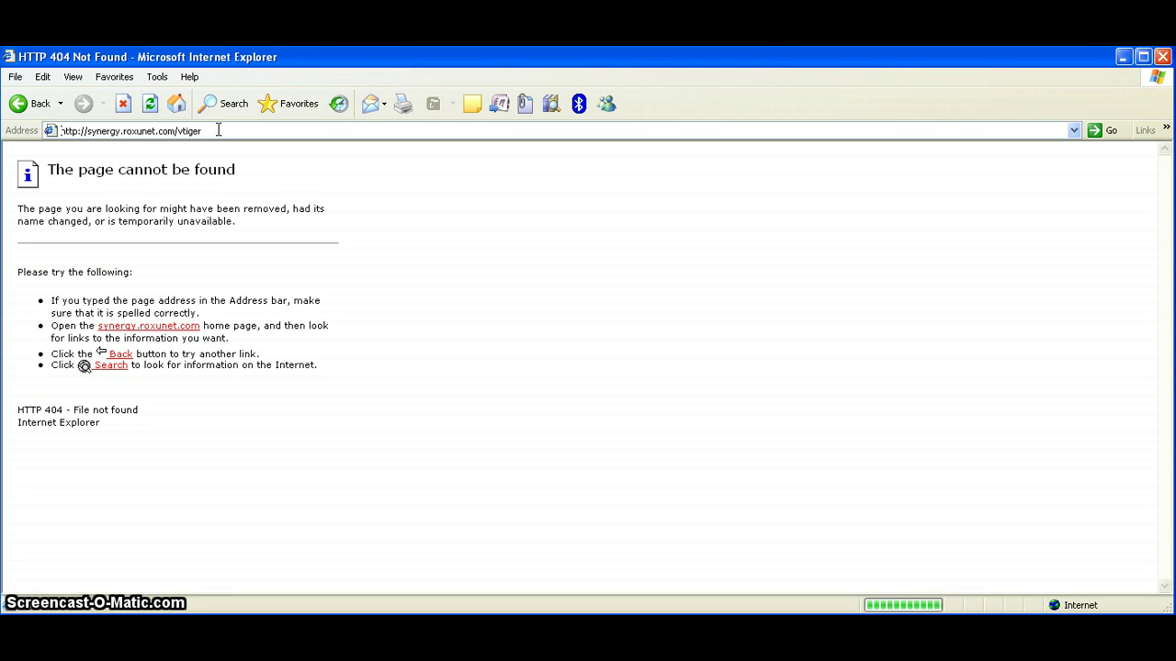
pyautogui.click(219, 135)
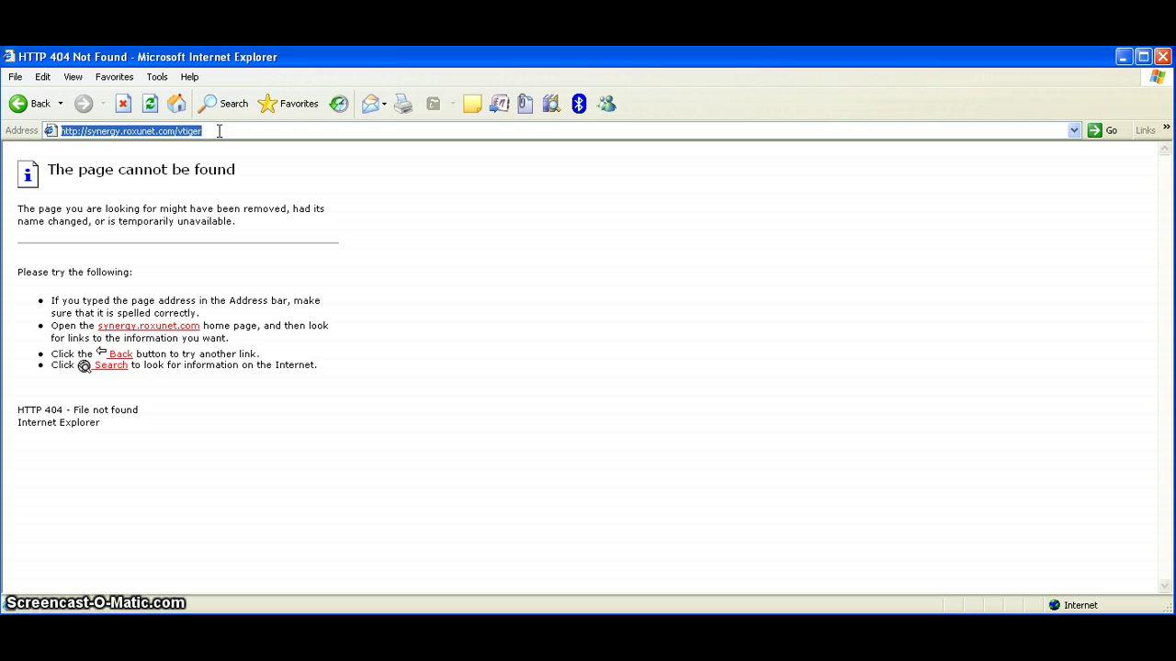
pyautogui.click(222, 130)
pyautogui.write('crm')
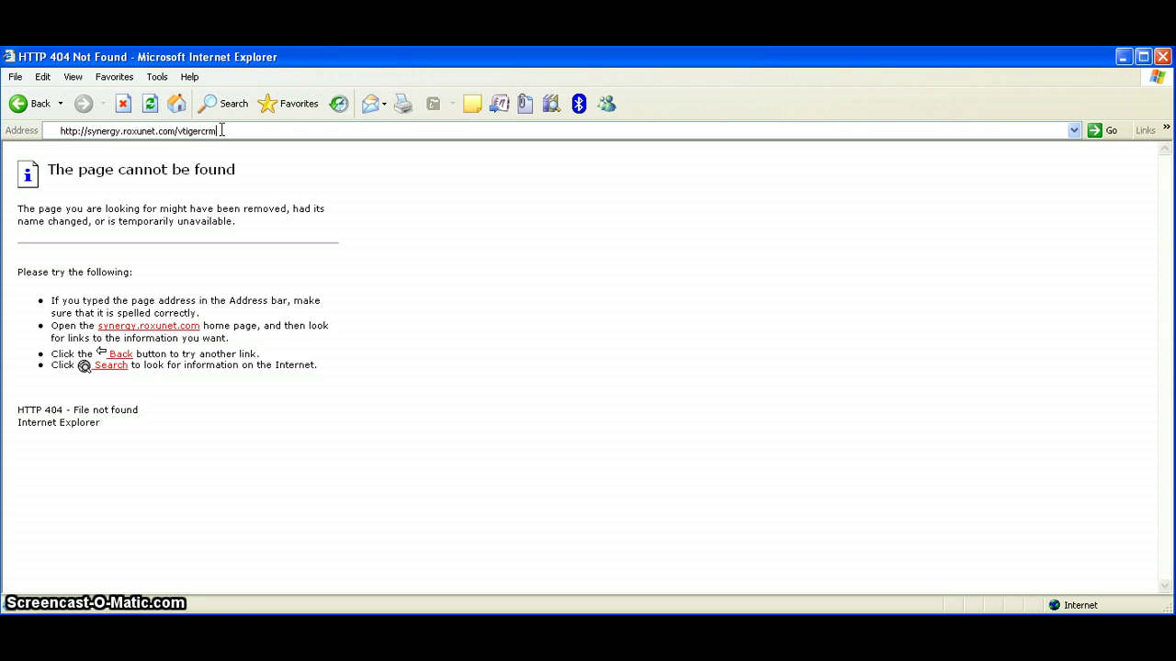
pyautogui.press('Return')
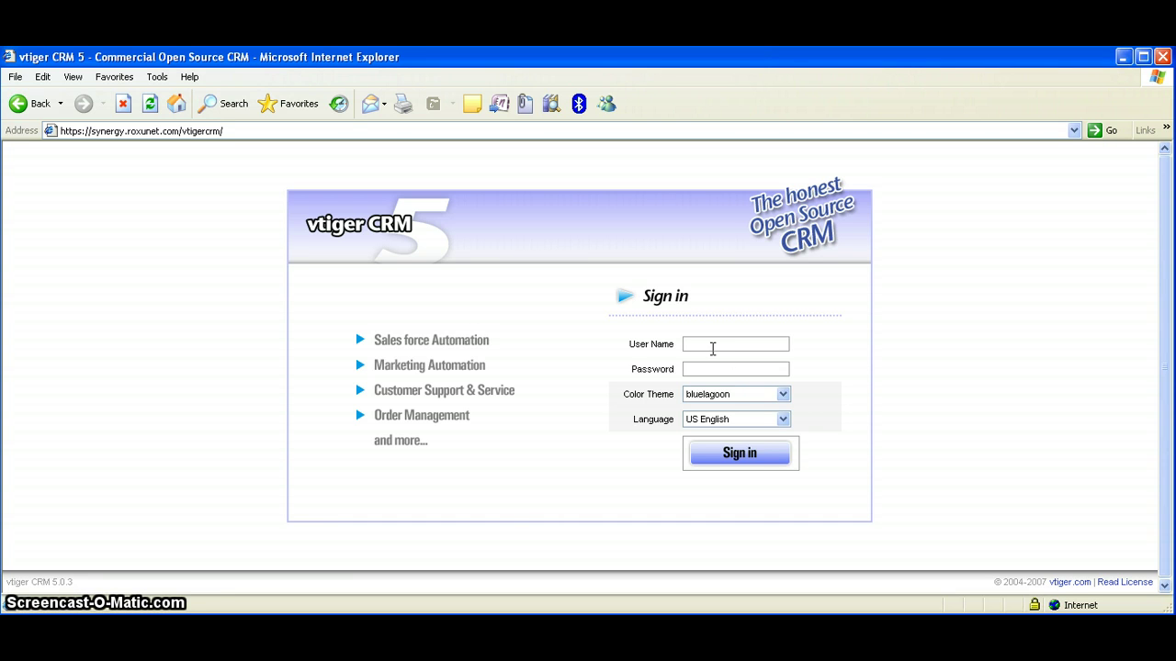
# Enter the administrator user name, submit the sign-in, and dismiss the remember-password prompt
pyautogui.click(712, 345)
pyautogui.write('admin')
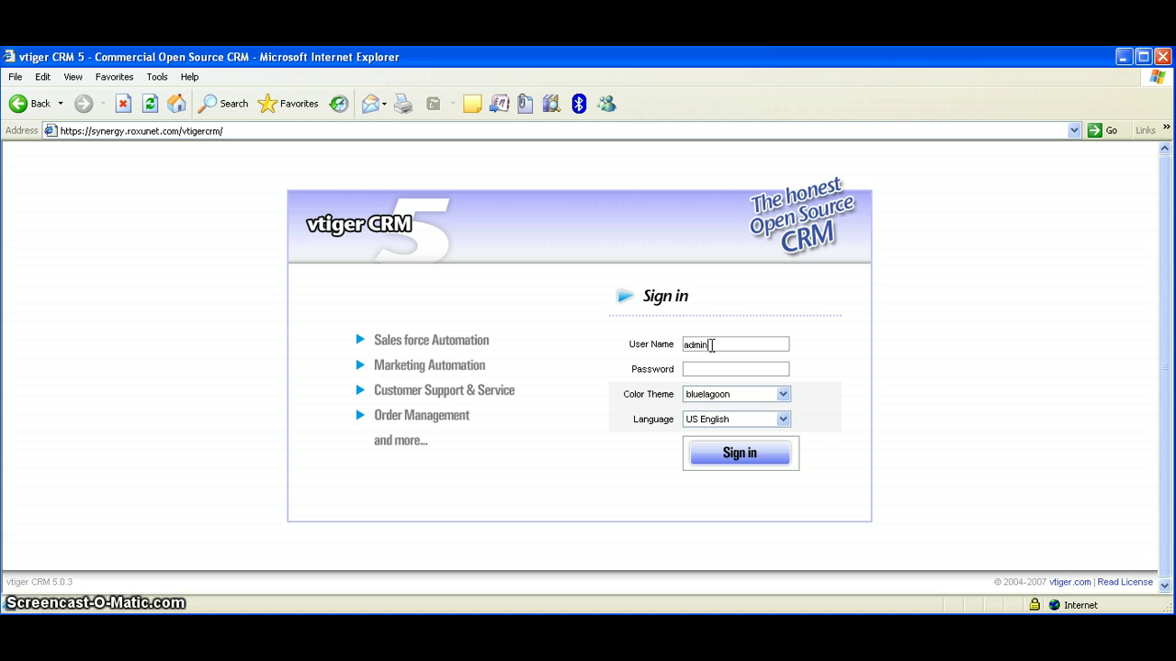
pyautogui.click(702, 367)
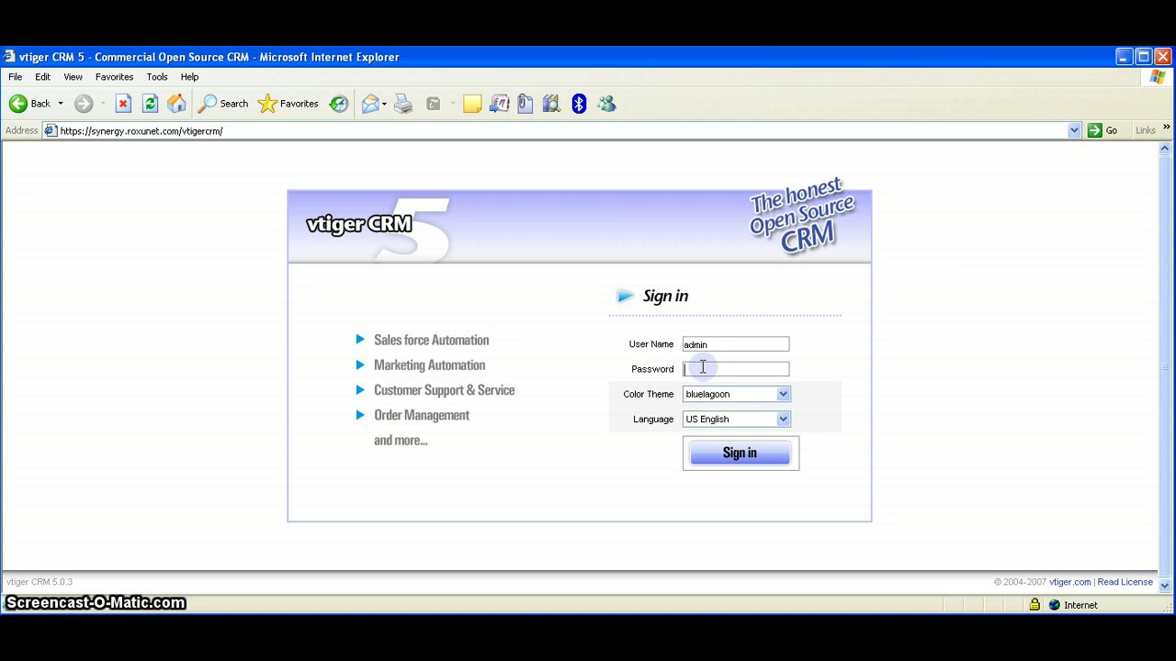
pyautogui.press('Return')
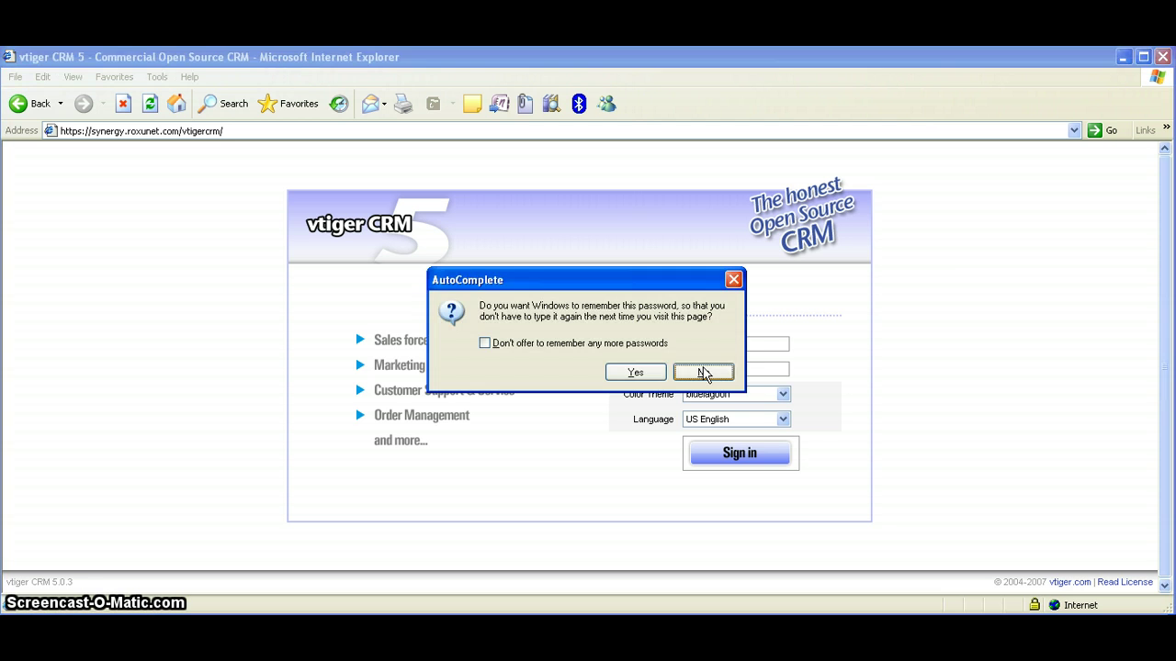
pyautogui.click(640, 370)
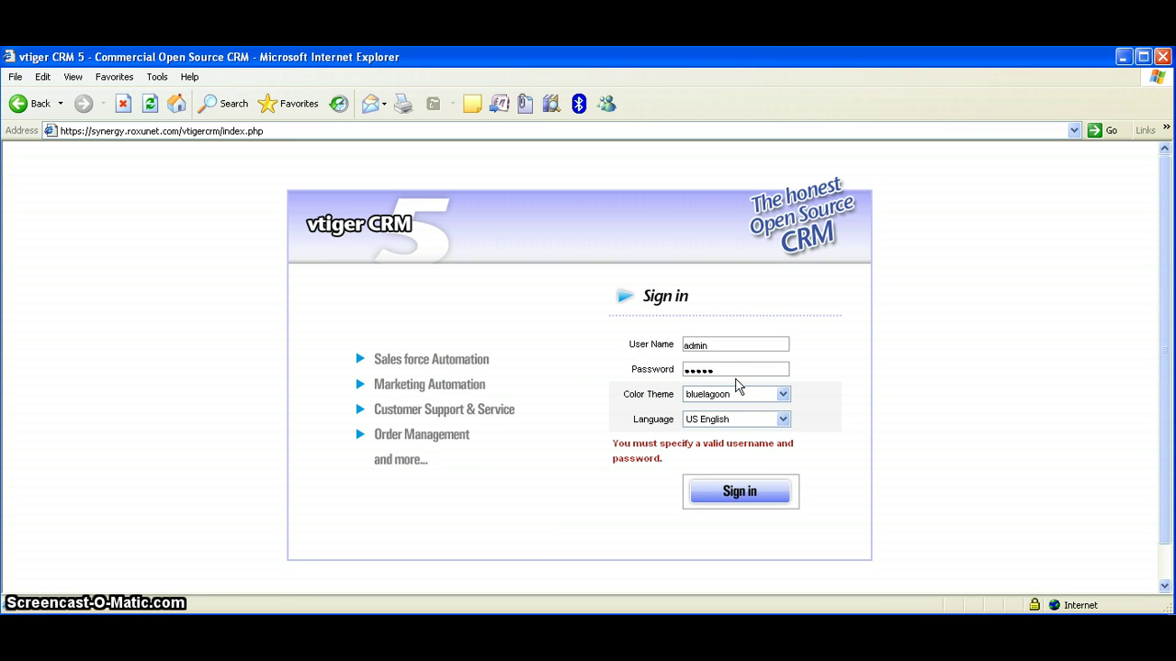
# Retype the rejected password and sign in to reach My Home Page
pyautogui.doubleClick(732, 366)
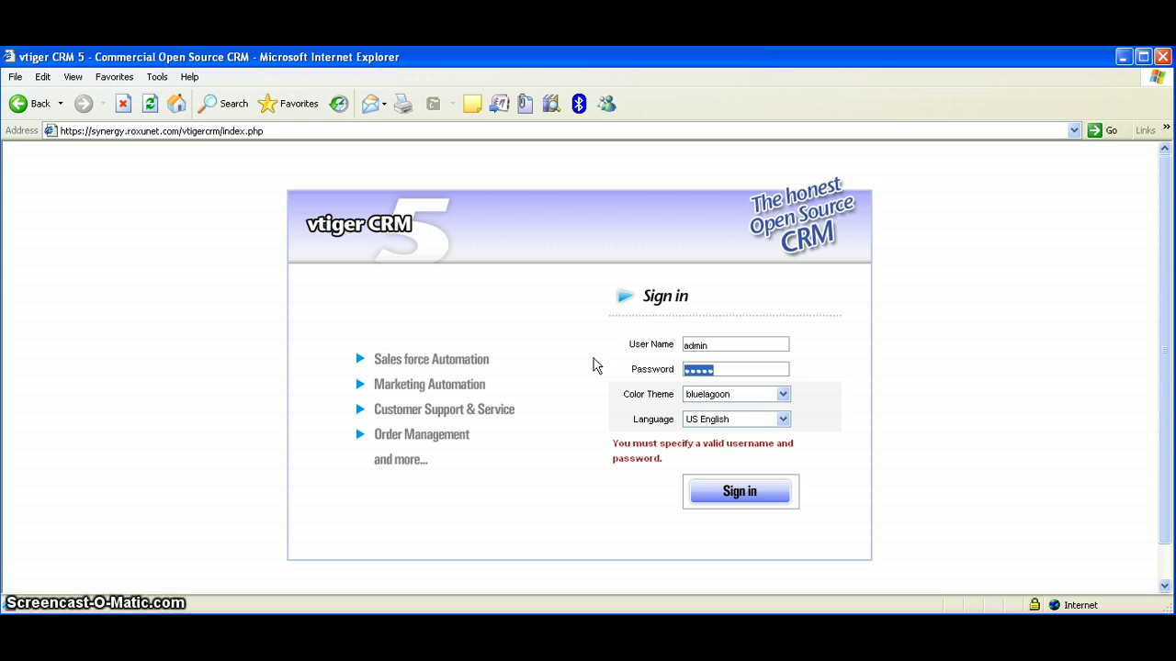
pyautogui.write('admin123')
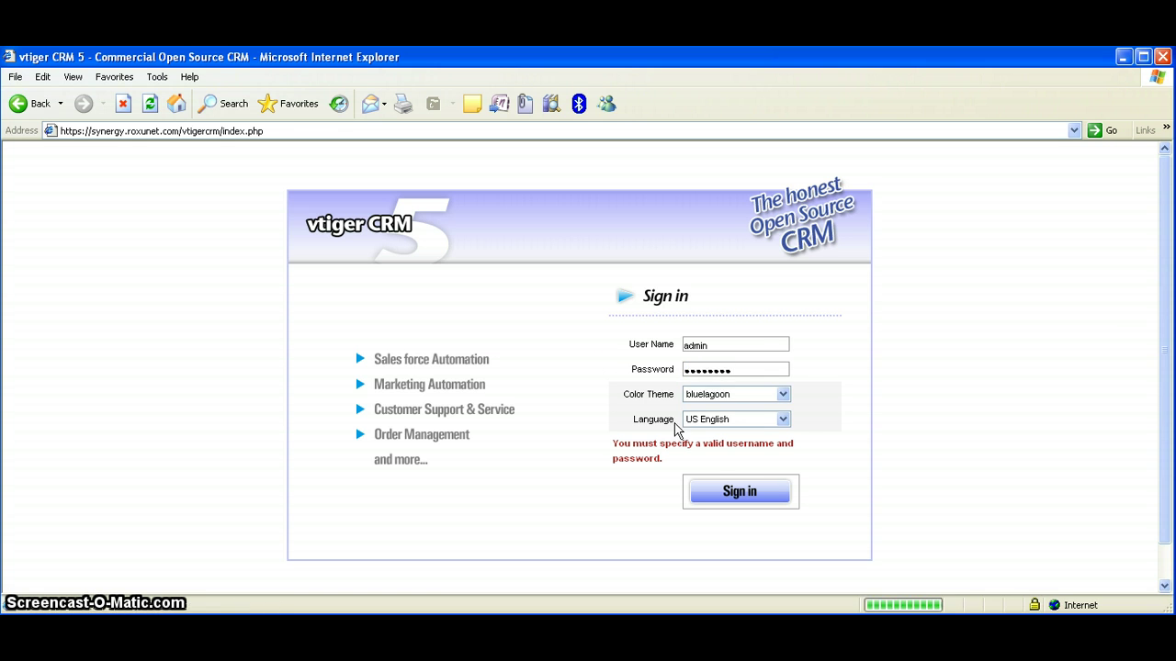
pyautogui.moveTo(742, 369); pyautogui.dragTo(613, 379)
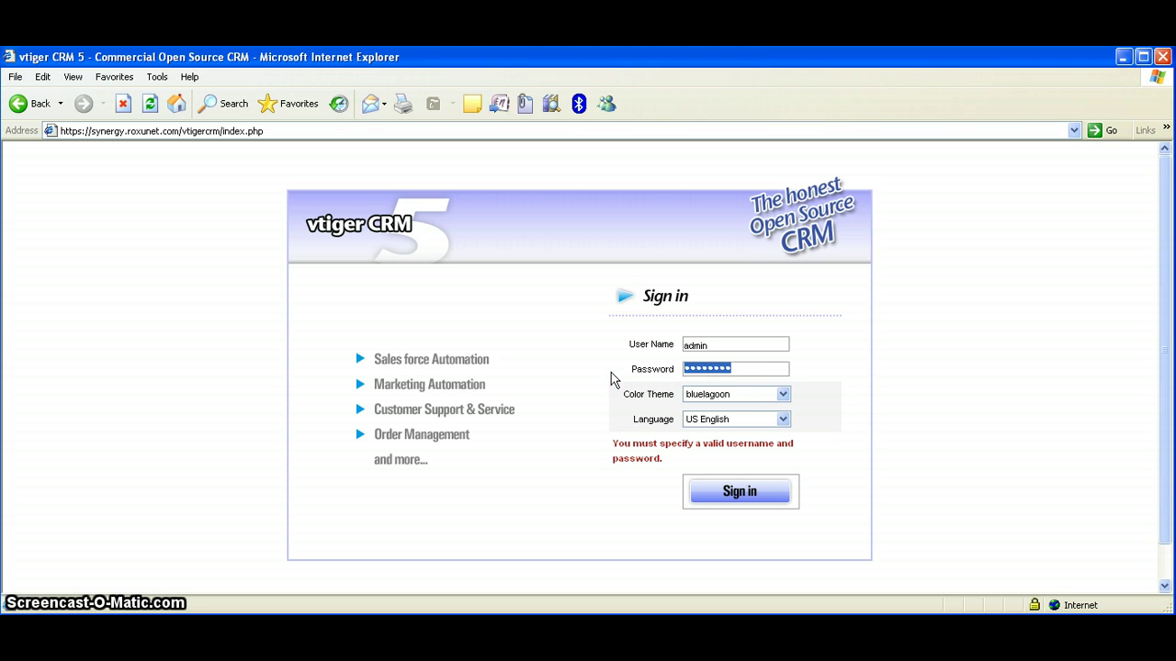
pyautogui.write('admin12')
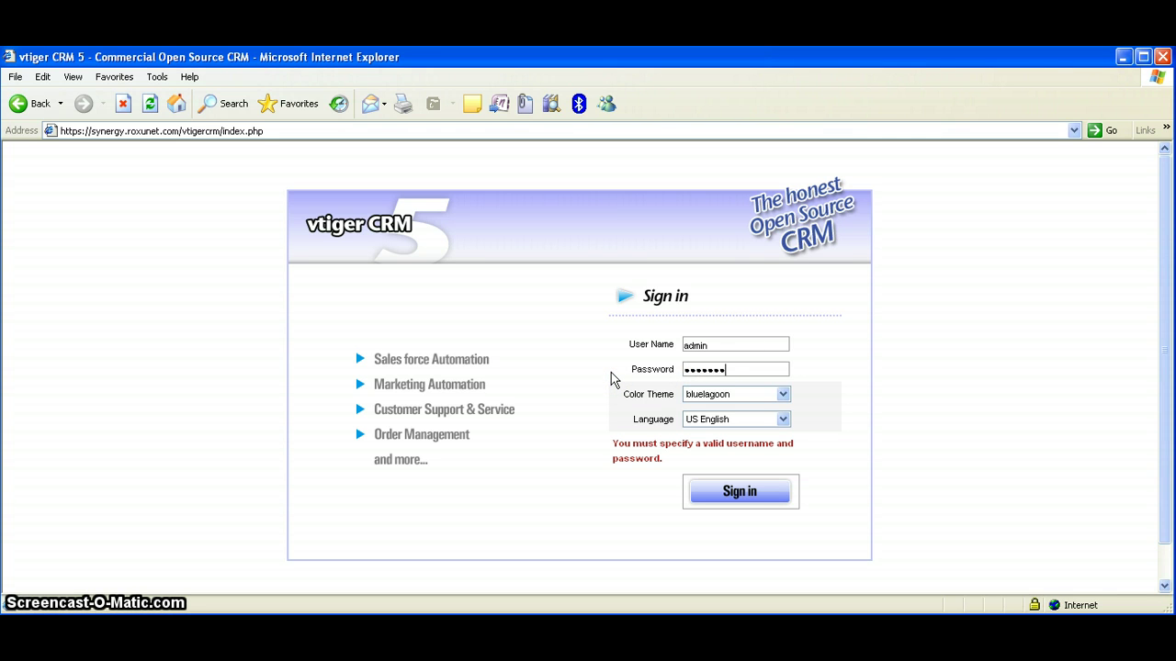
pyautogui.click(755, 497)
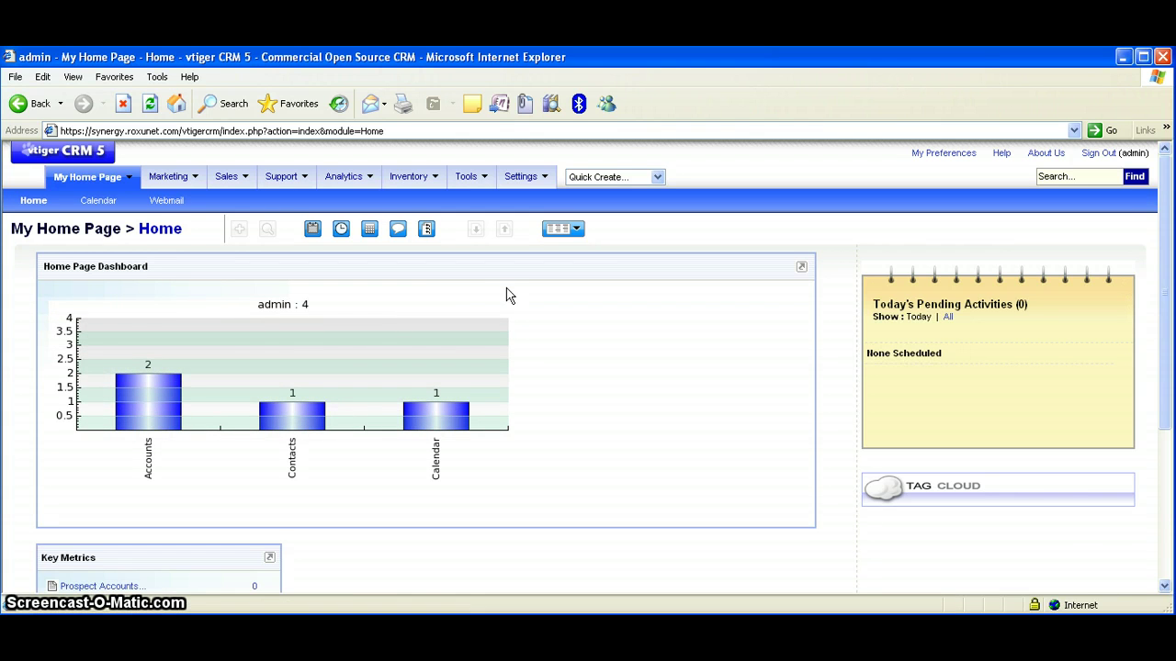
# Open the vtiger CRM Calendar
pyautogui.scroll(-4, 446, 341)
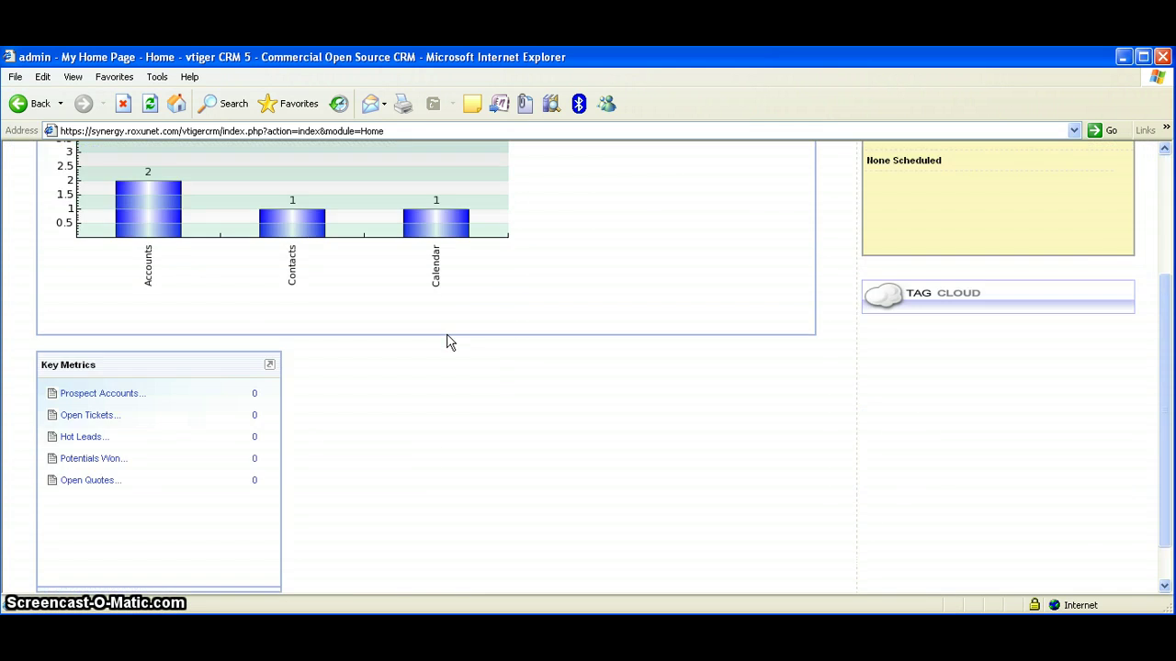
pyautogui.scroll(4, 447, 340)
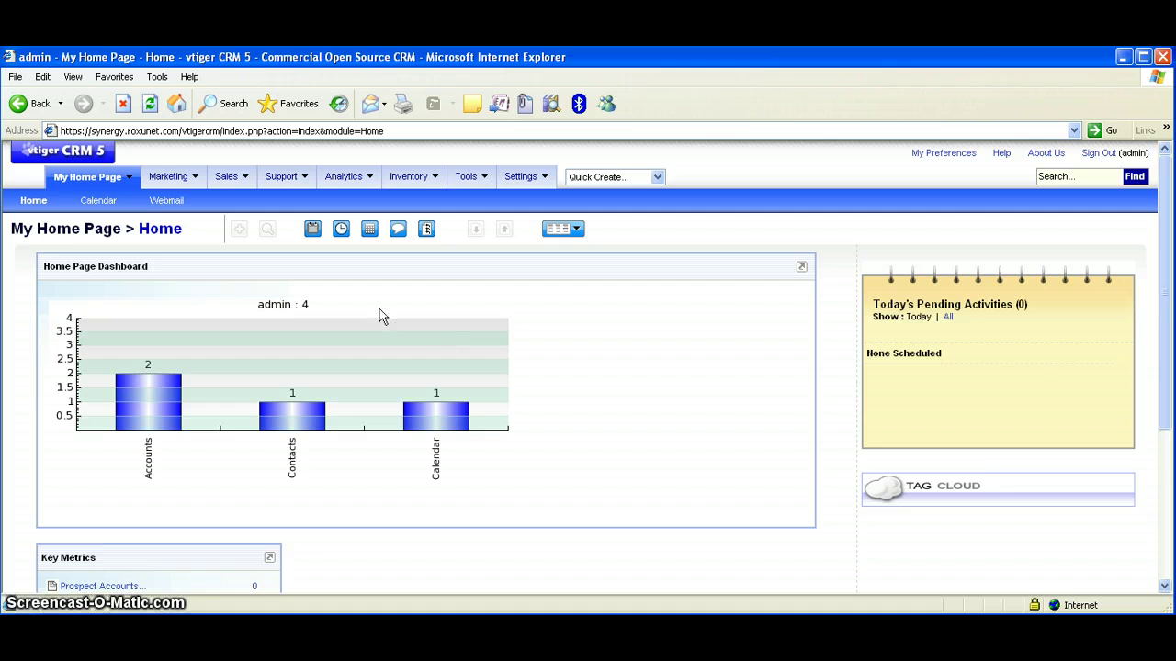
pyautogui.click(100, 201)
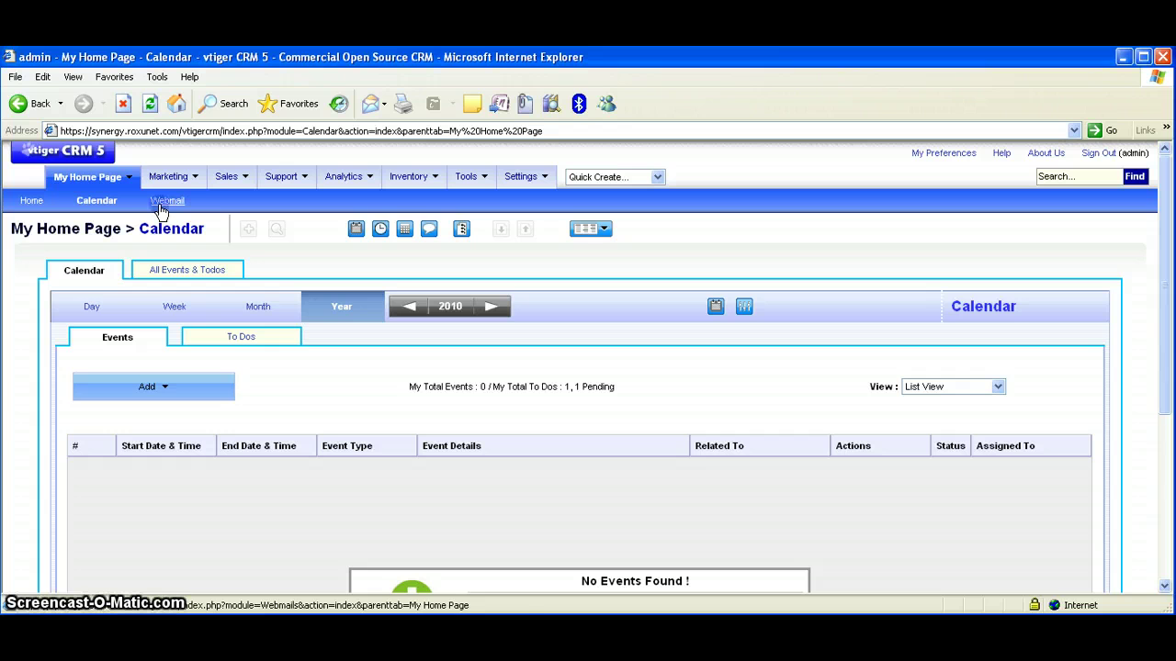
# Go to Webmail and on to the Email module, showing the empty All Mails folder
pyautogui.click(162, 209)
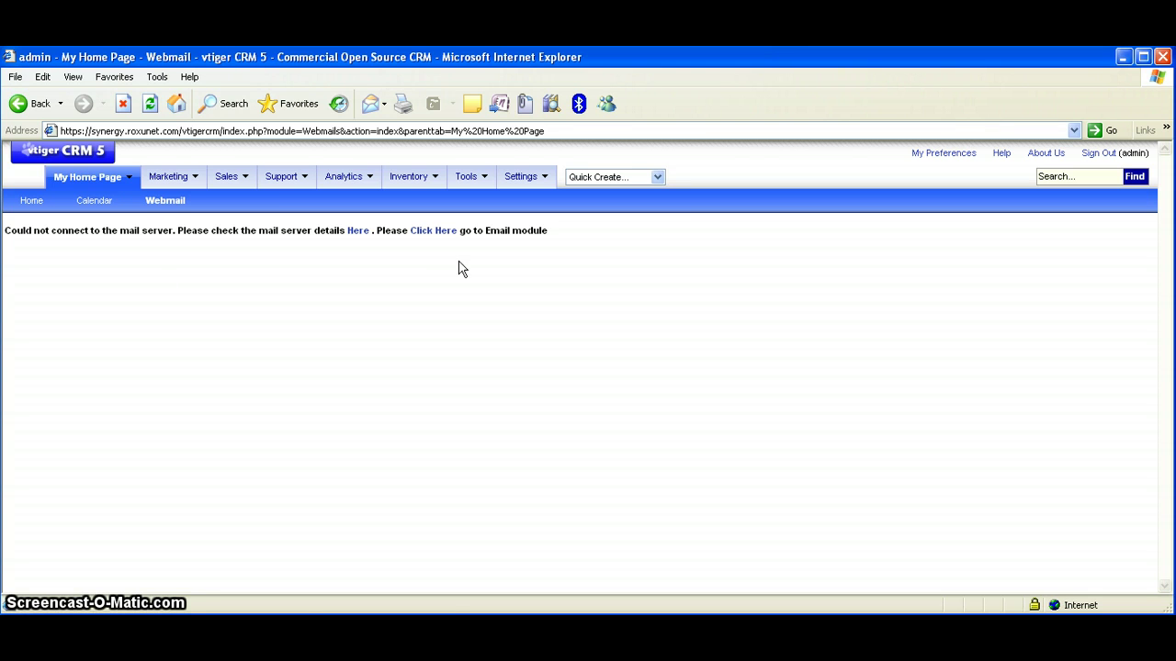
pyautogui.click(437, 234)
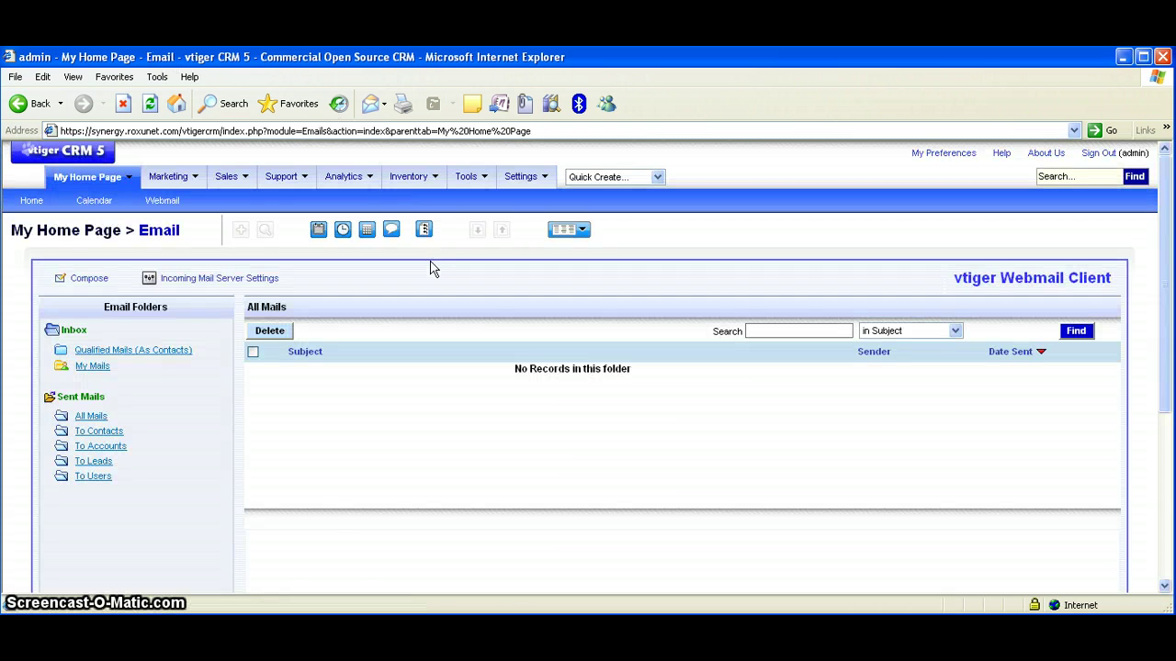
pyautogui.scroll(-3, 432, 267)
pyautogui.scroll(3, 433, 268)
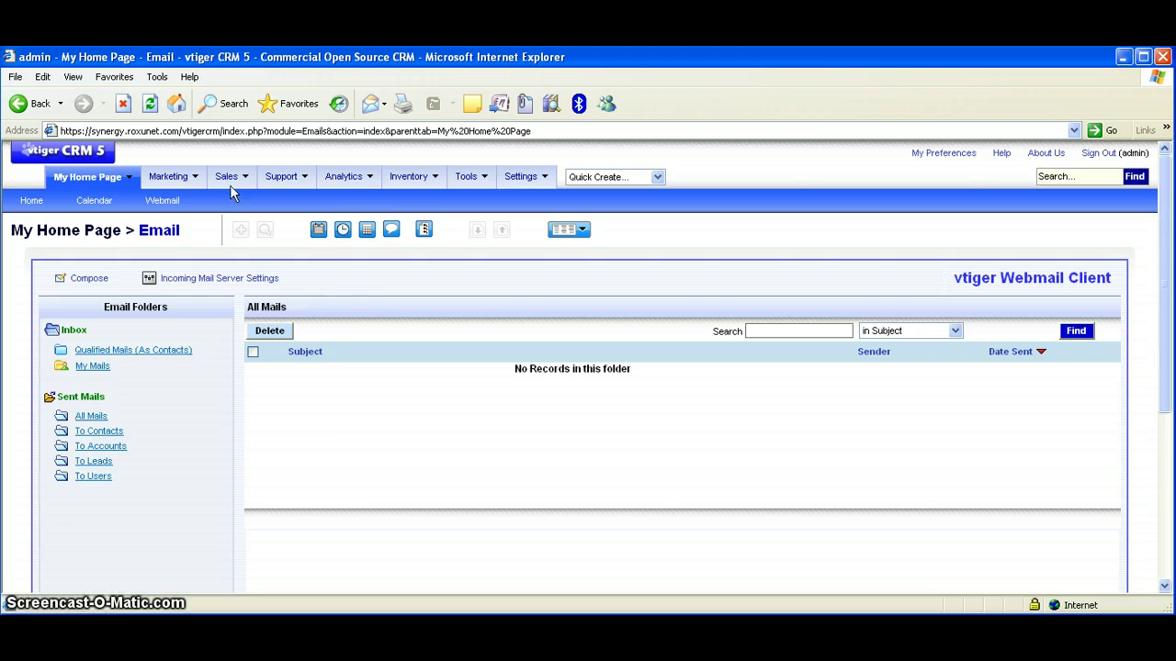
pyautogui.moveTo(170, 177)
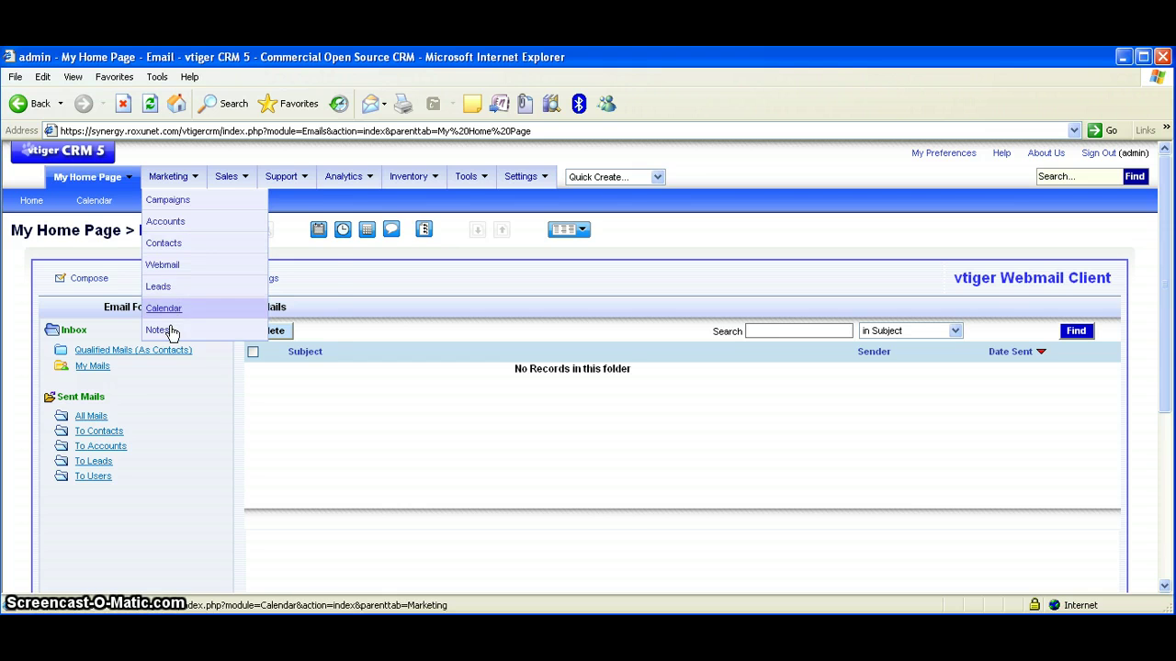
pyautogui.moveTo(228, 176)
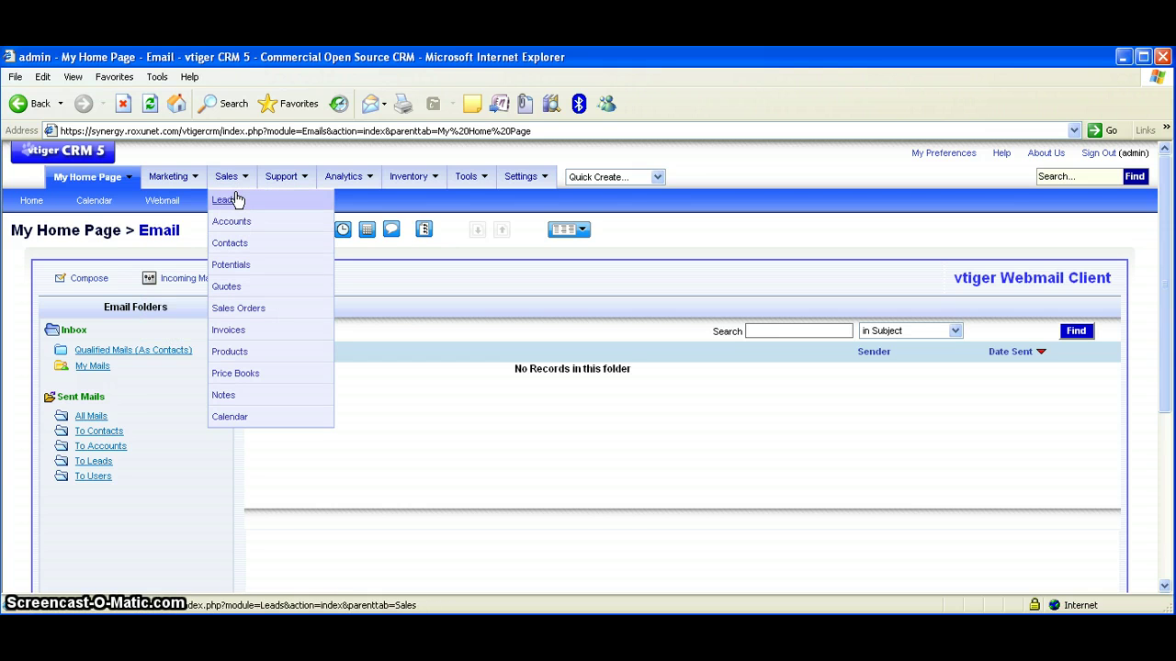
pyautogui.moveTo(281, 176)
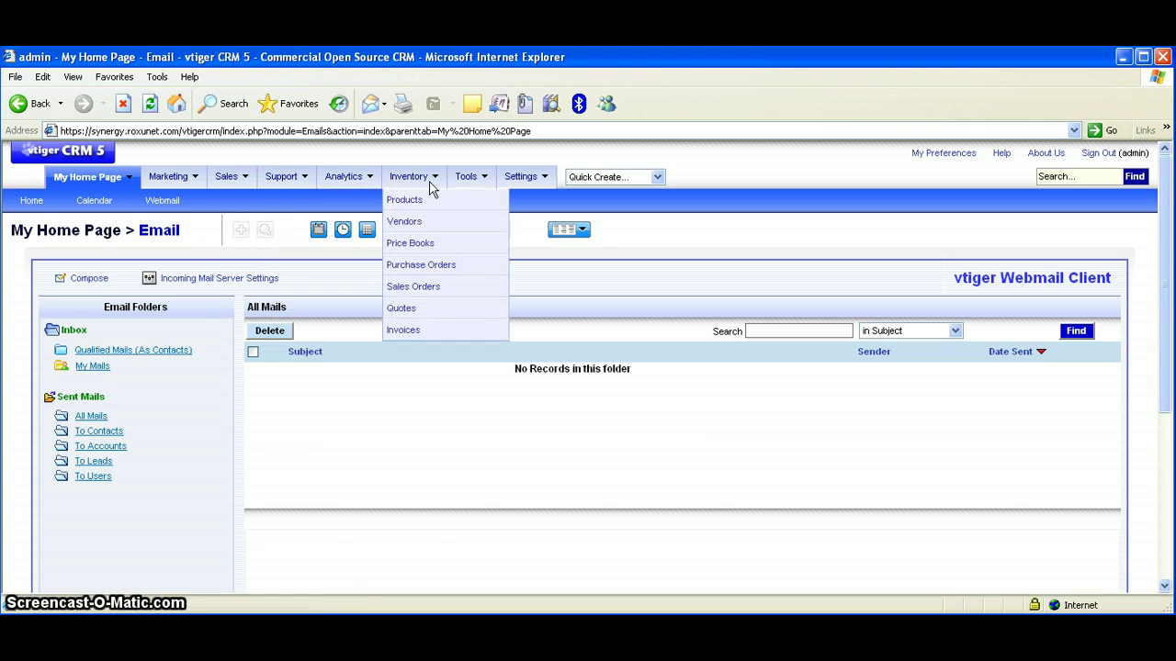
pyautogui.moveTo(525, 177)
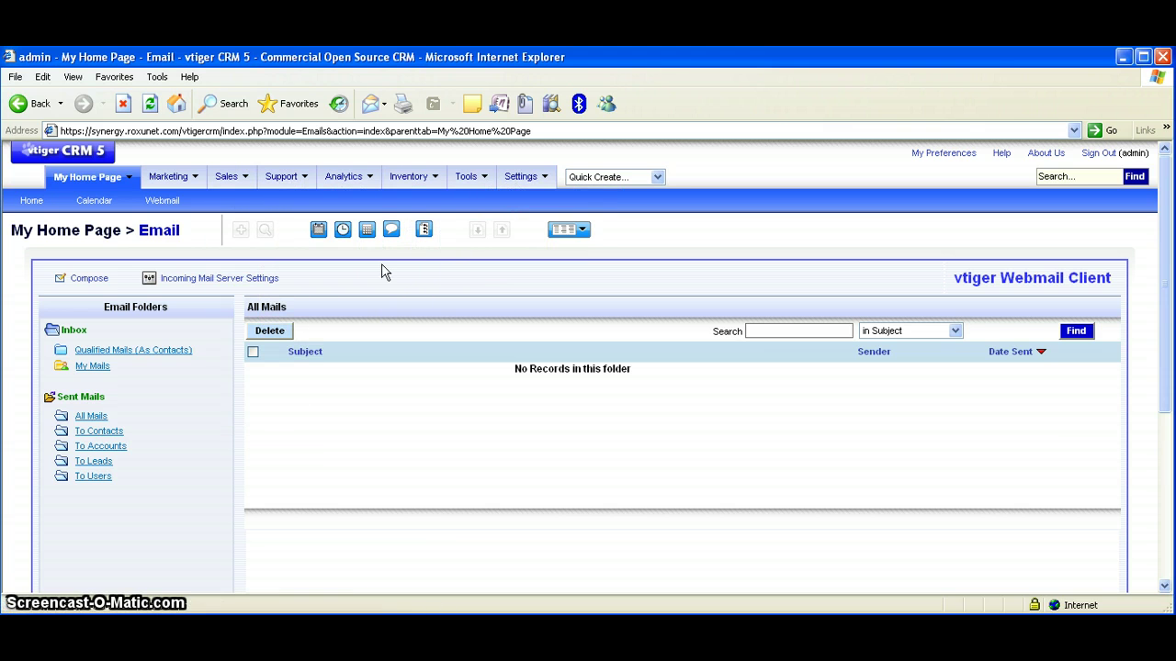